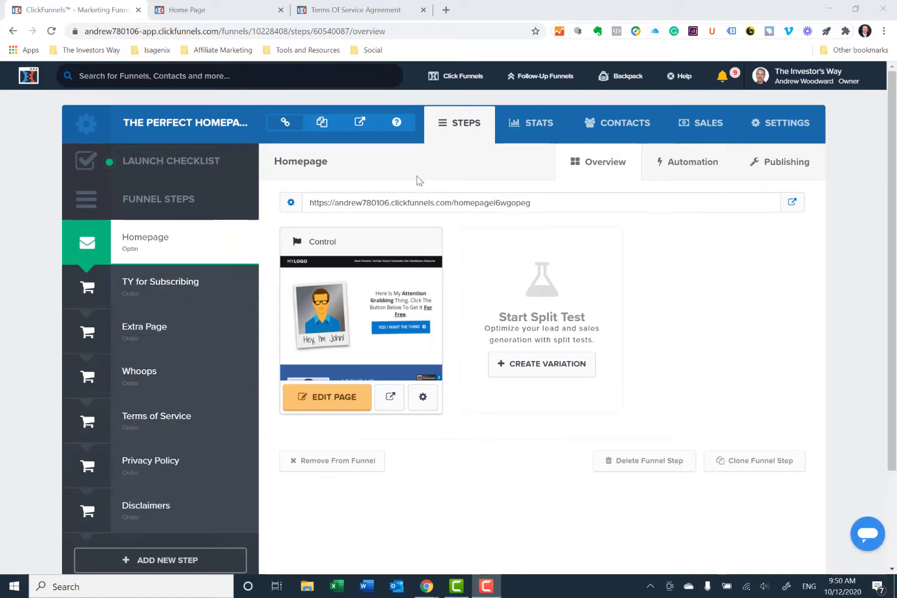
# - Look through the homepage template preview, from the opt-in headline through the About, Products, YouTube, Events and Hire Me sections
pyautogui.click(198, 16)
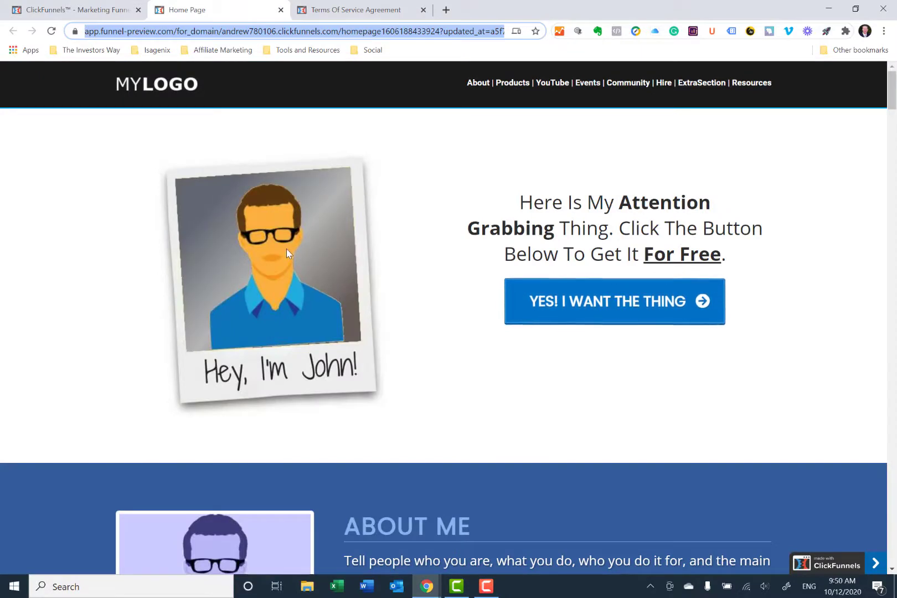
pyautogui.scroll(-1, 276, 289)
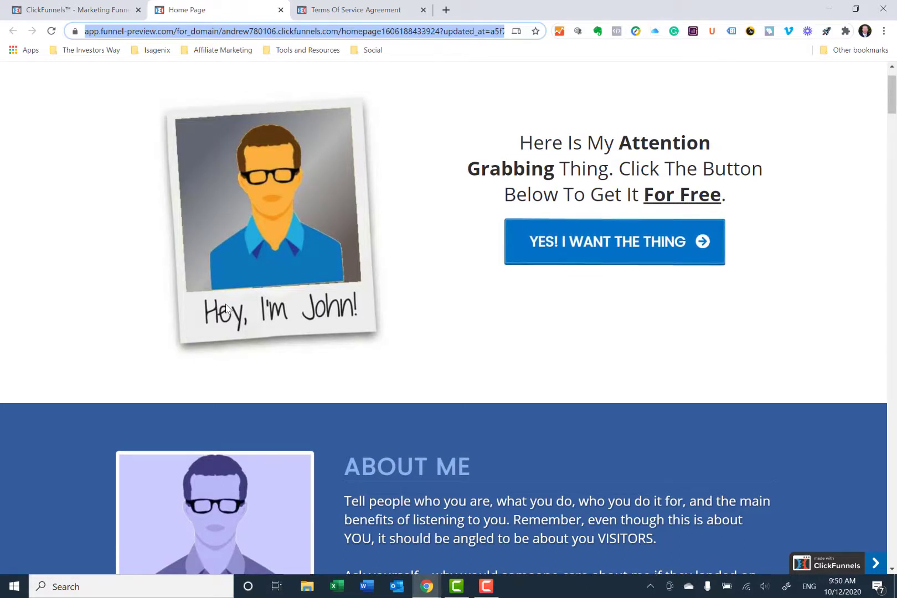
pyautogui.scroll(-3, 226, 309)
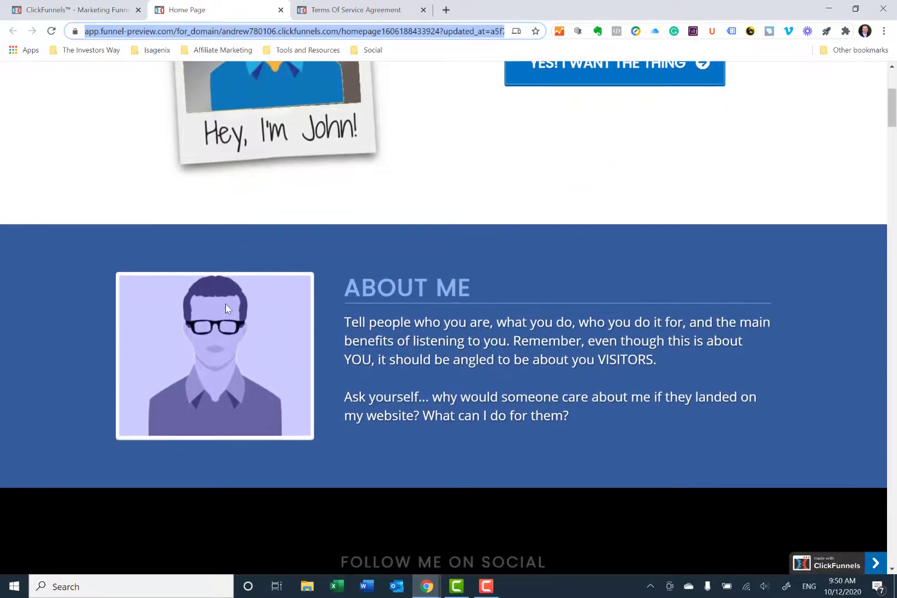
pyautogui.scroll(-1, 226, 308)
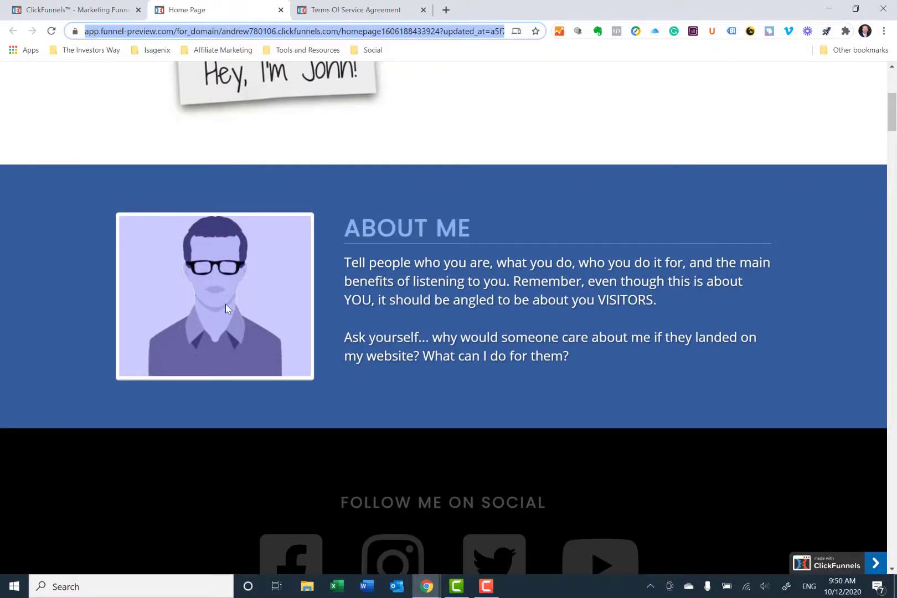
pyautogui.scroll(-3, 225, 308)
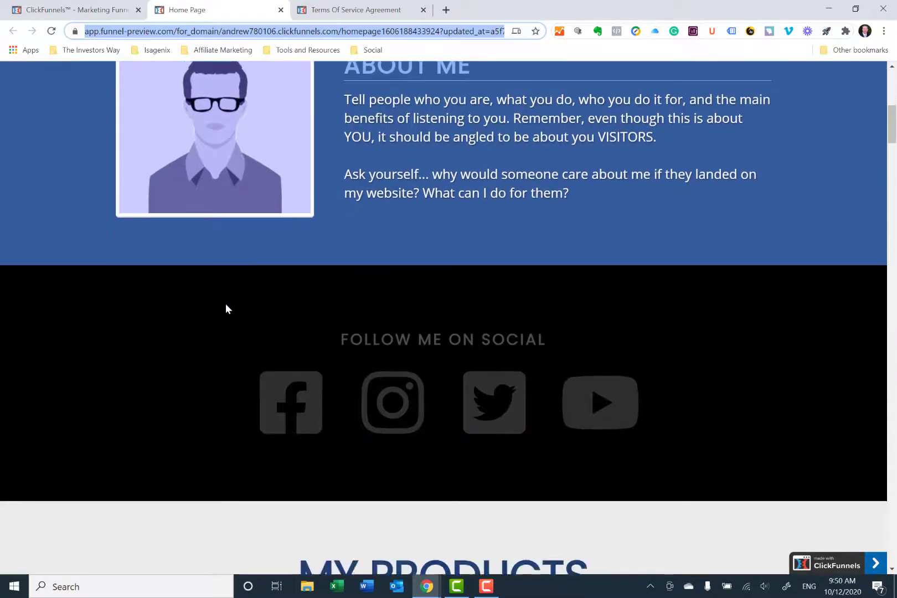
pyautogui.scroll(-1, 226, 309)
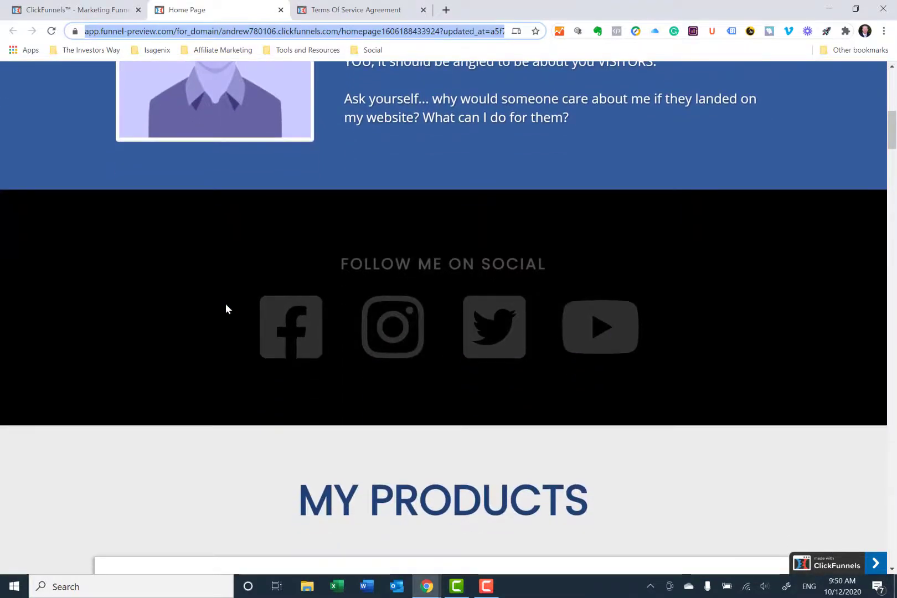
pyautogui.scroll(3, 226, 304)
pyautogui.scroll(-1, 225, 309)
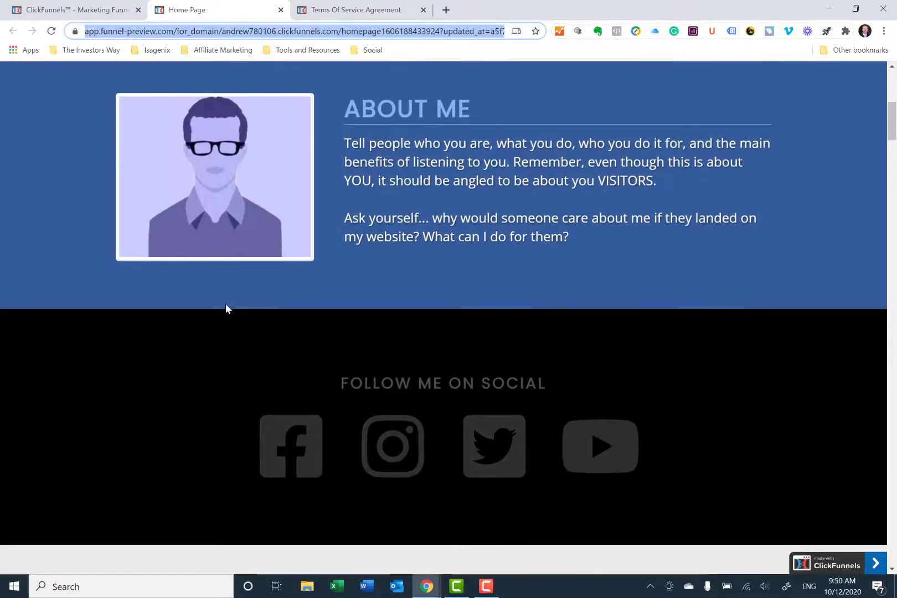
pyautogui.scroll(-3, 225, 308)
pyautogui.scroll(-6, 226, 308)
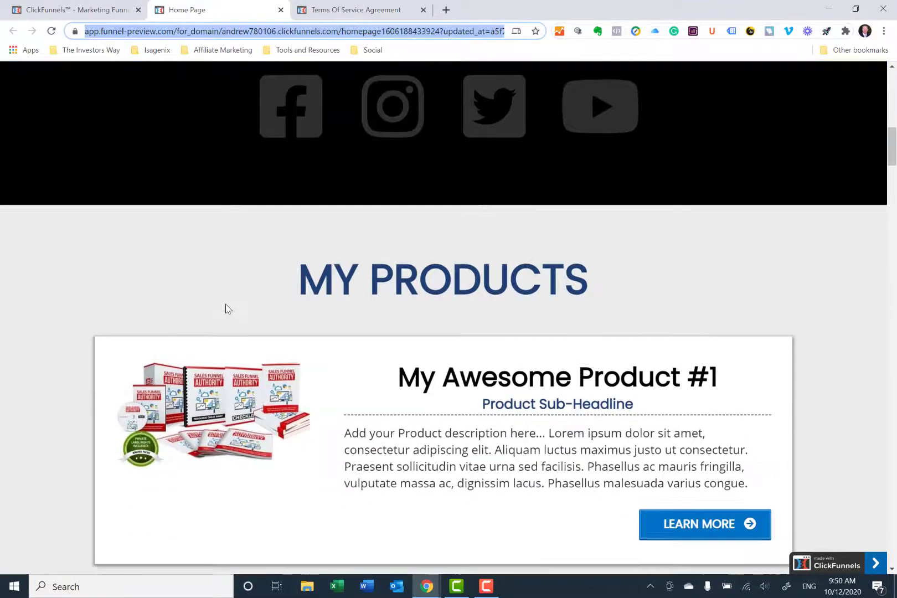
pyautogui.scroll(-8, 226, 309)
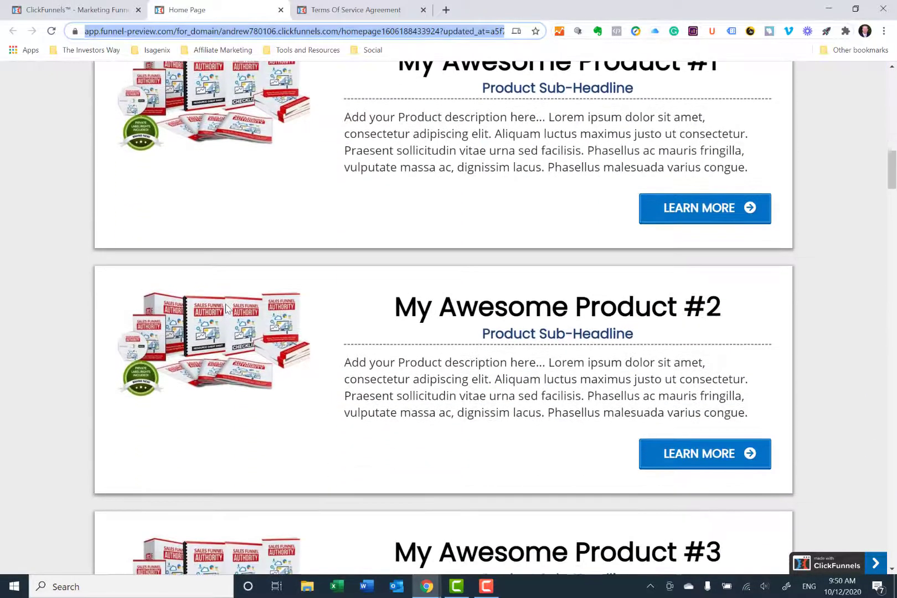
pyautogui.scroll(-5, 227, 309)
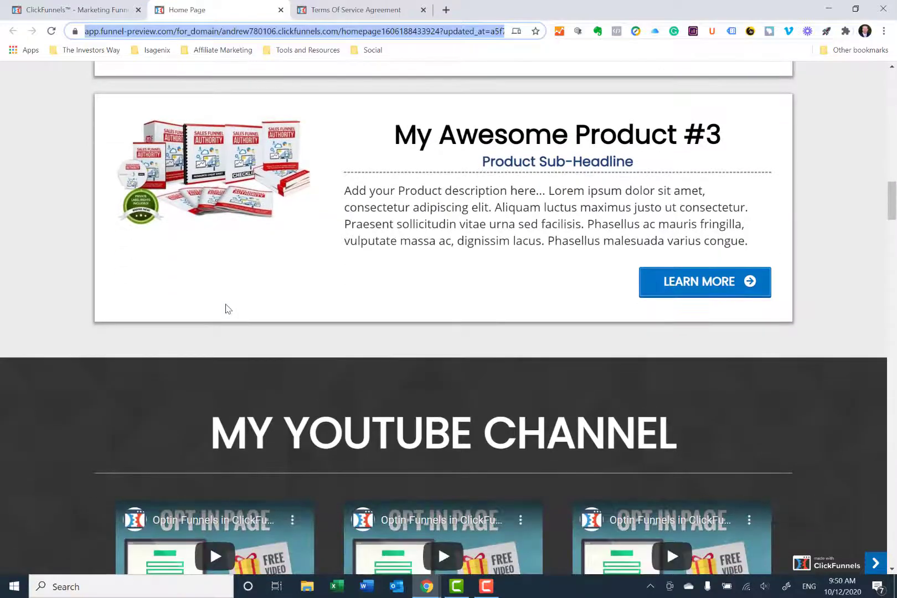
pyautogui.scroll(-8, 226, 306)
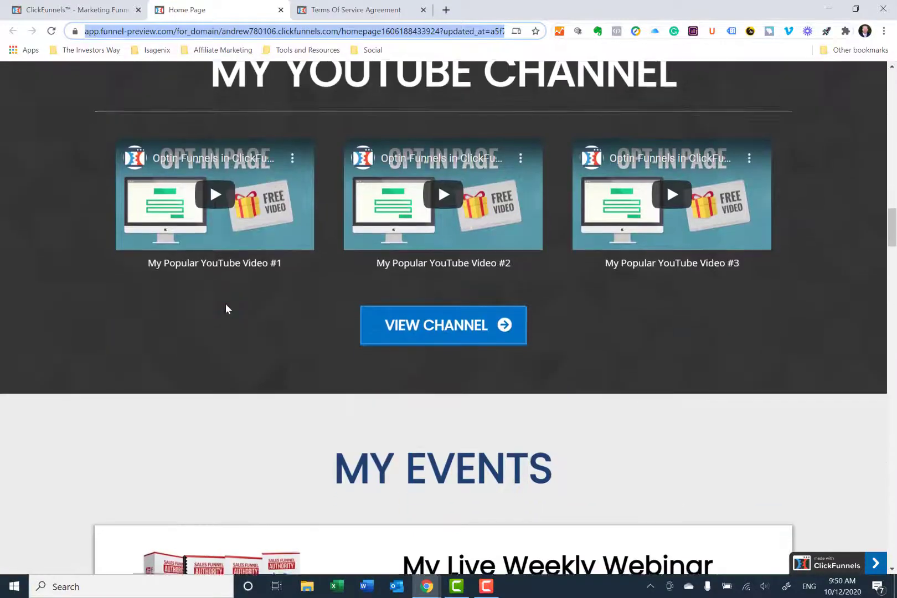
pyautogui.scroll(-11, 226, 309)
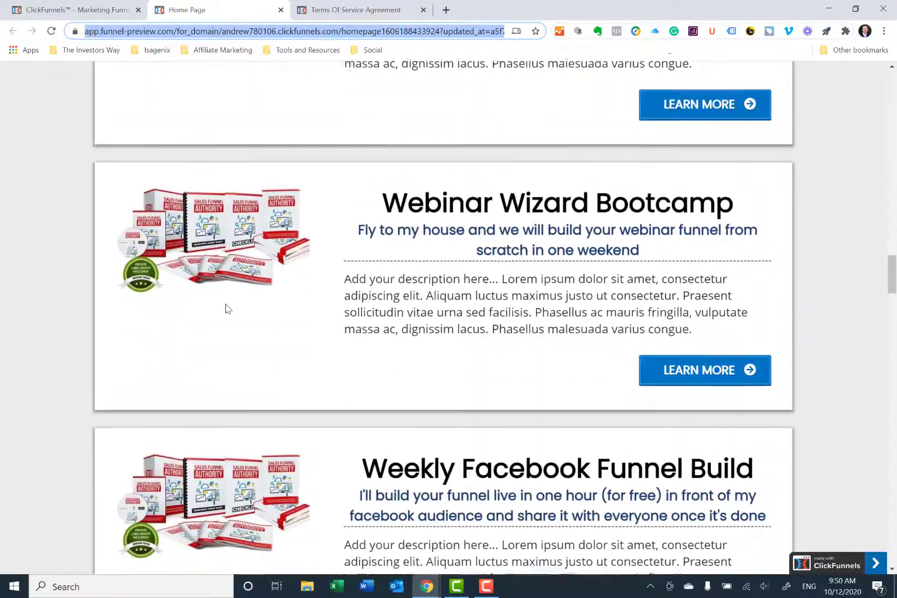
pyautogui.scroll(-8, 226, 308)
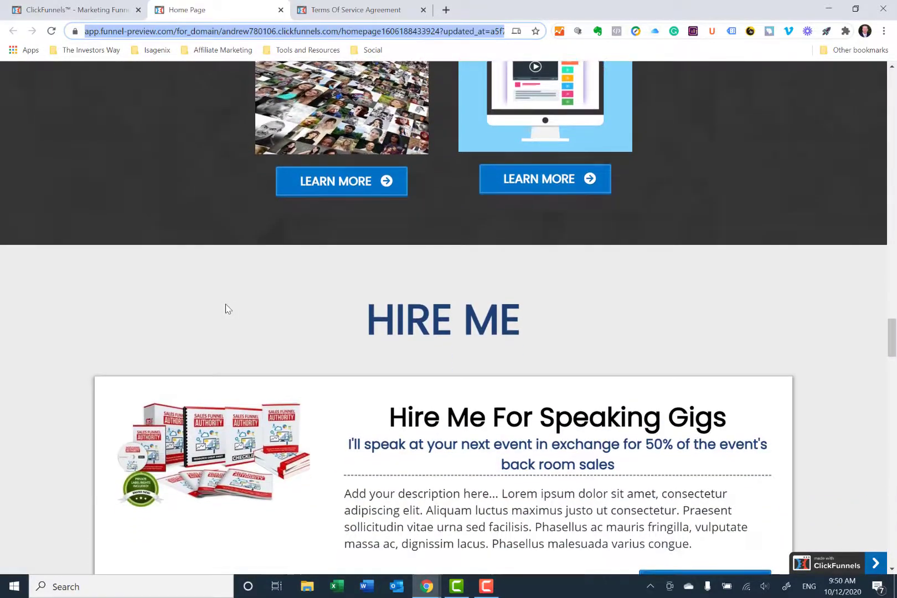
pyautogui.scroll(20, 226, 308)
pyautogui.scroll(20, 226, 308)
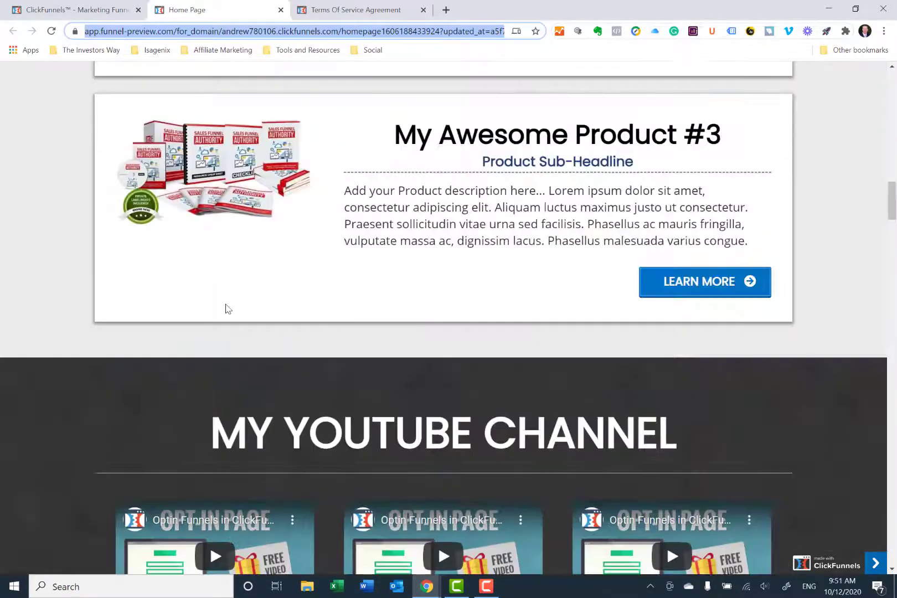
pyautogui.scroll(4, 226, 305)
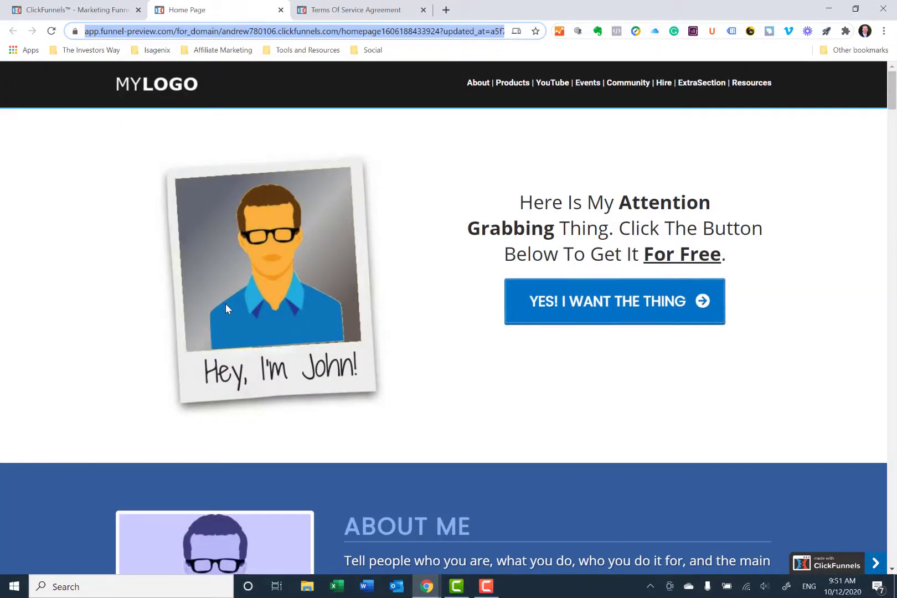
# - In the funnel's settings, set the domain to the owner's root .org domain, not the pages subdomain, and save the settings
pyautogui.click(66, 13)
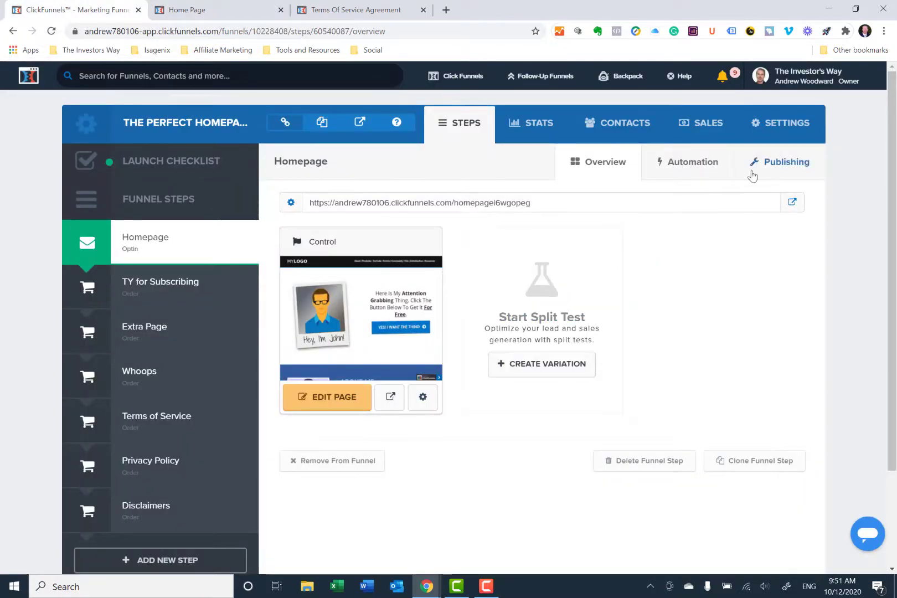
pyautogui.click(789, 131)
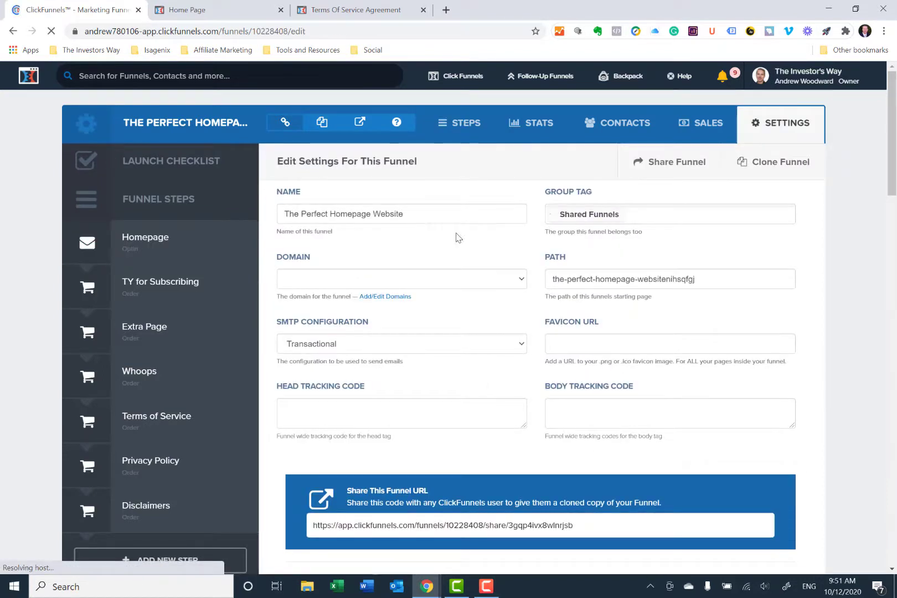
pyautogui.click(466, 282)
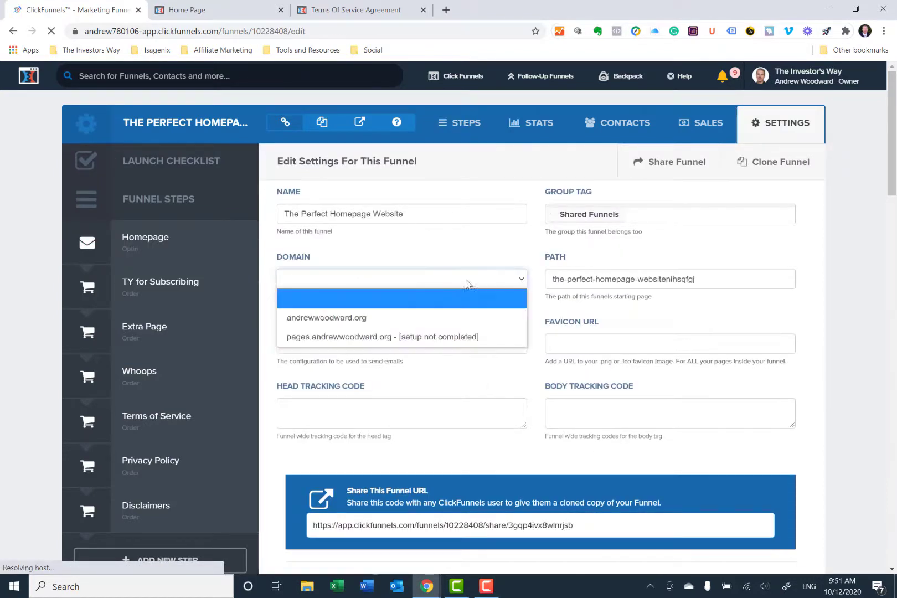
pyautogui.click(396, 317)
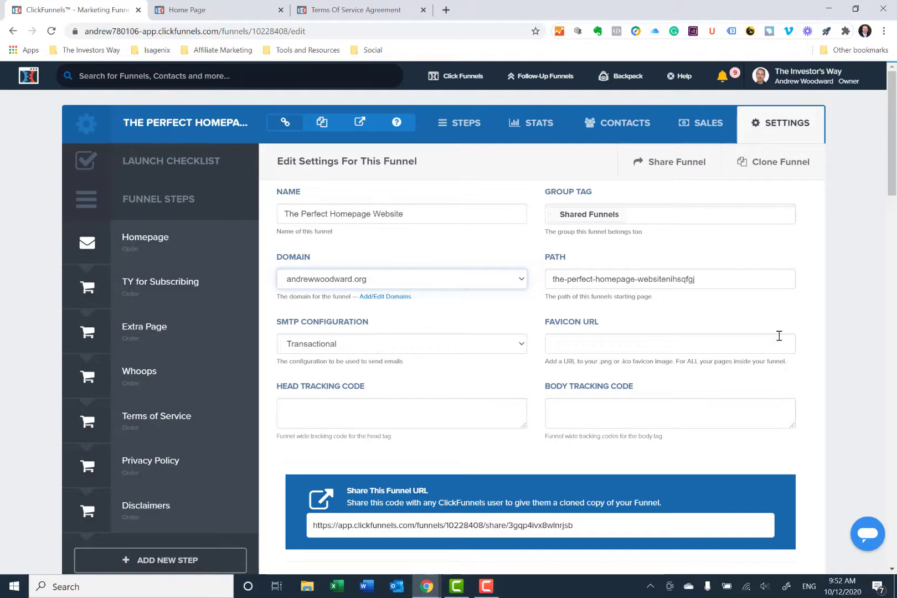
pyautogui.scroll(-12, 676, 338)
pyautogui.scroll(-15, 658, 339)
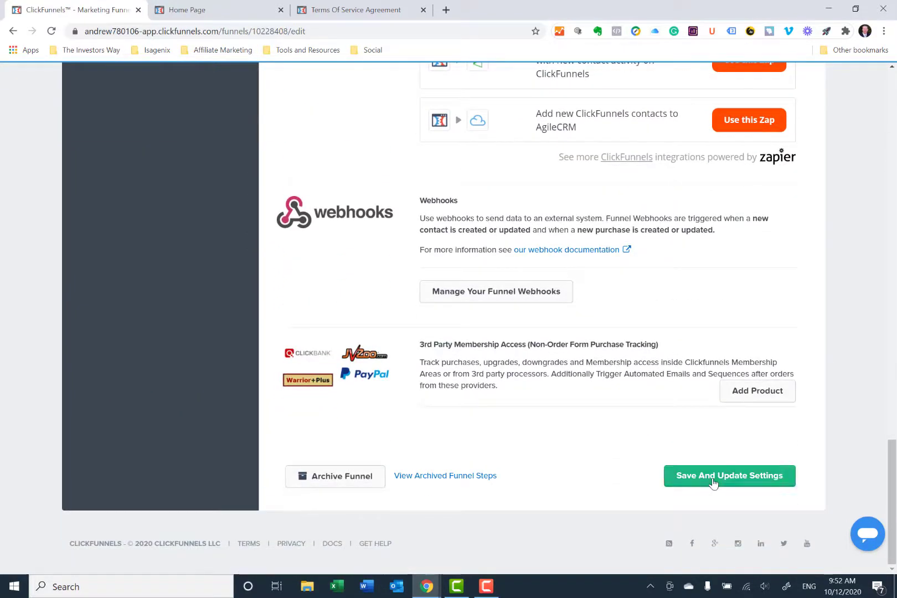
pyautogui.click(713, 481)
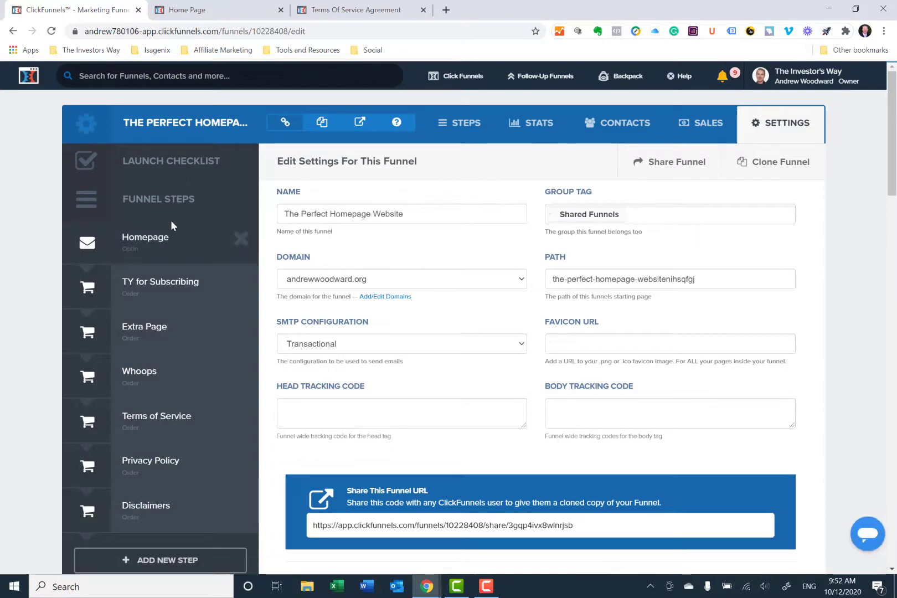
# - Change the Homepage step's page path to home1 and update the page
pyautogui.click(165, 238)
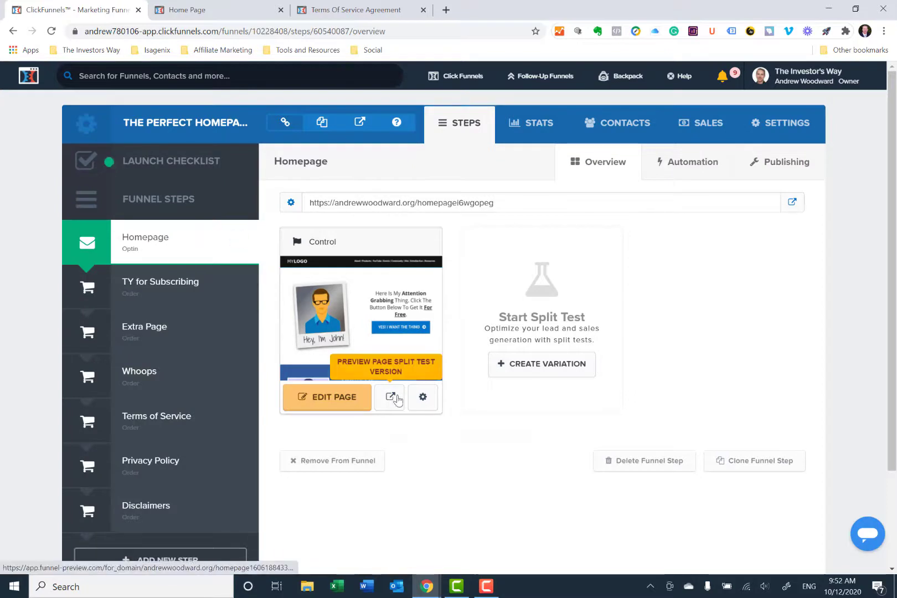
pyautogui.click(422, 398)
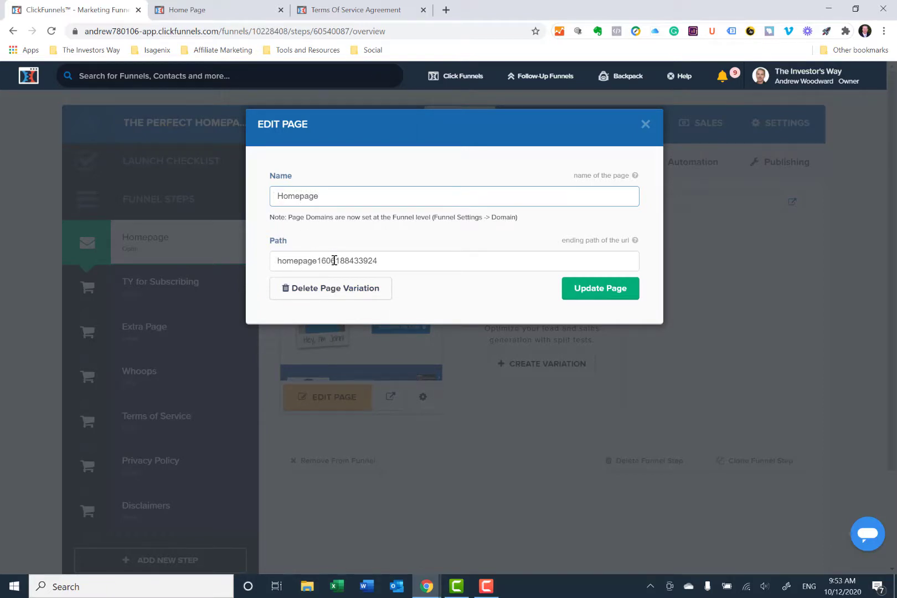
pyautogui.moveTo(318, 259); pyautogui.dragTo(393, 261)
pyautogui.press('BackSpace')
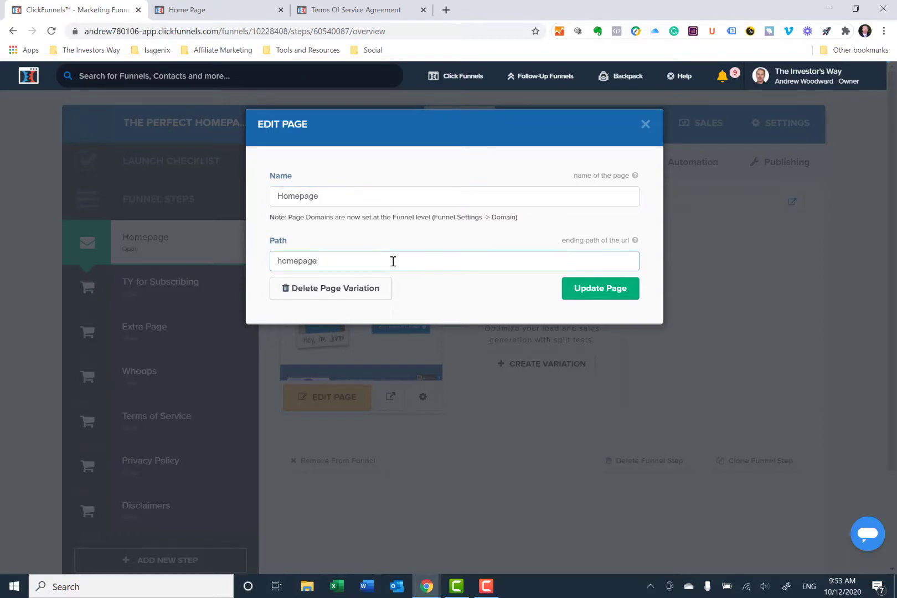
pyautogui.press('BackSpace')
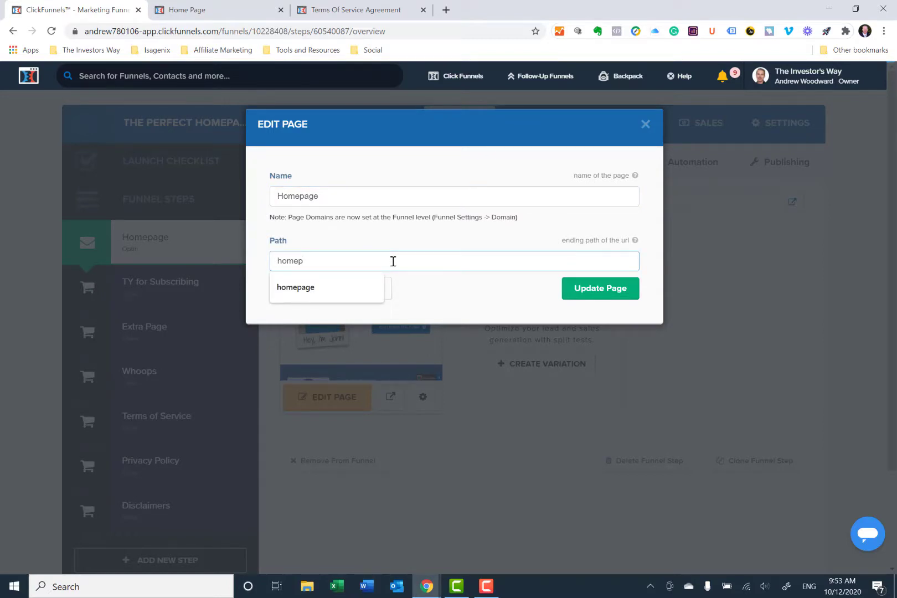
pyautogui.press('BackSpace')
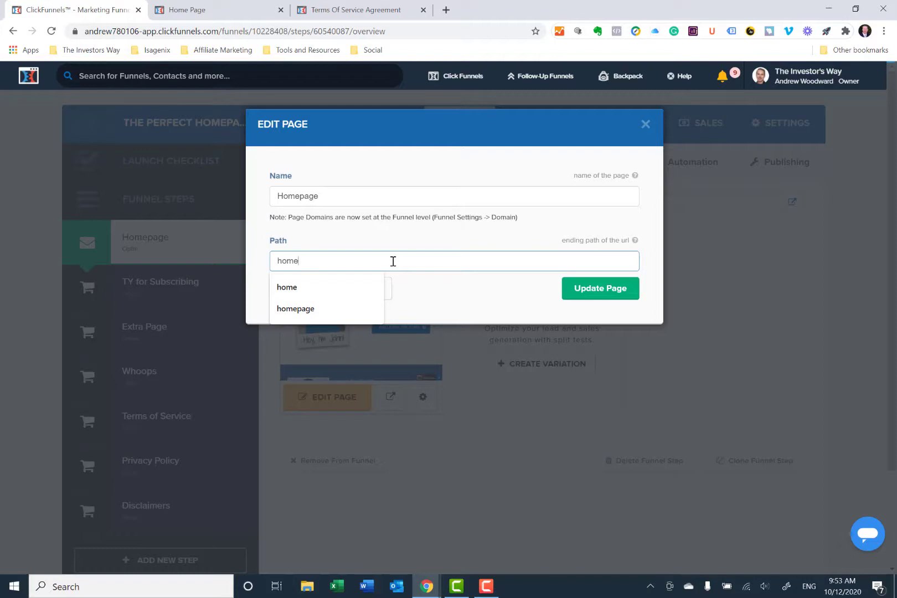
pyautogui.write('1')
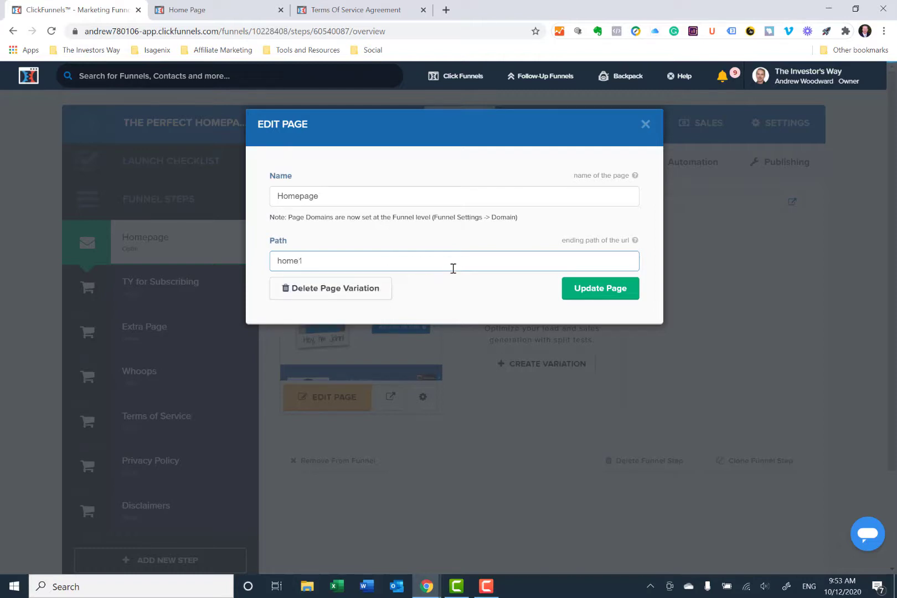
pyautogui.click(600, 294)
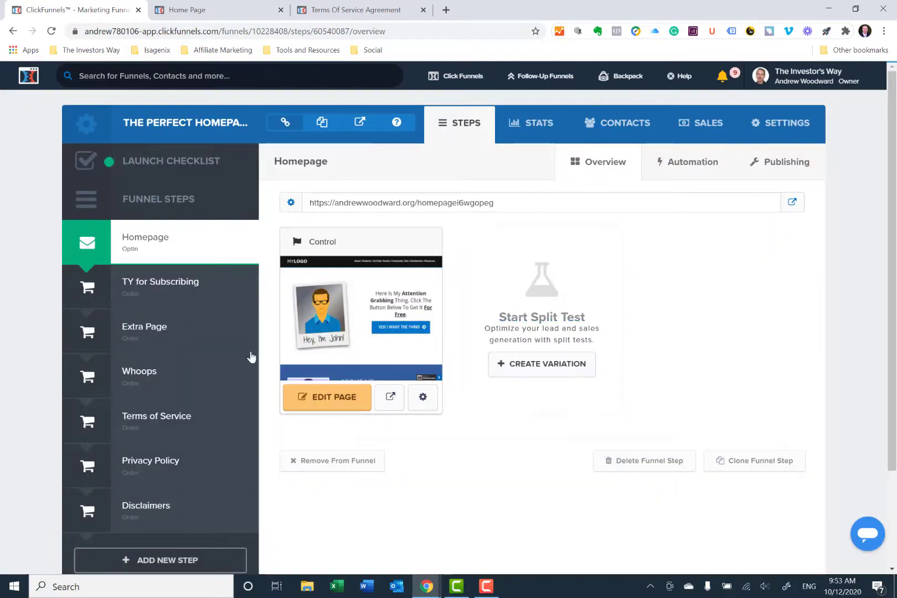
# - Shorten the Terms of Service step's page path to terms-of-service-agreement and update the page
pyautogui.click(177, 425)
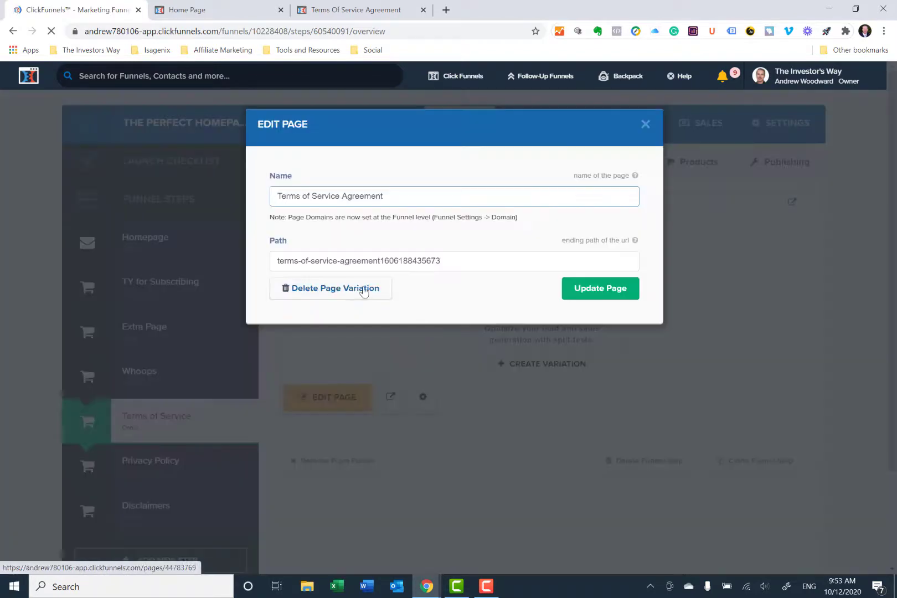
pyautogui.click(429, 408)
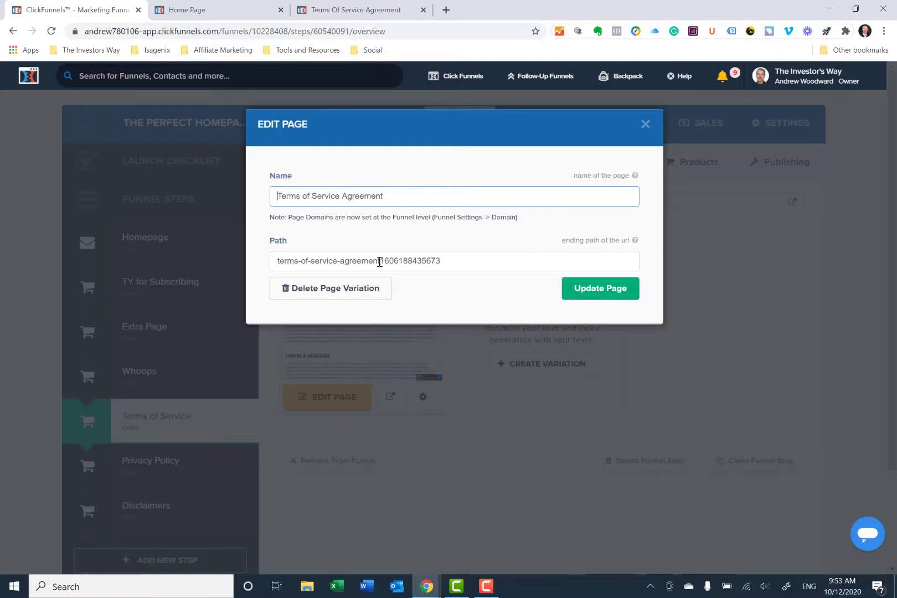
pyautogui.moveTo(381, 260); pyautogui.dragTo(472, 263)
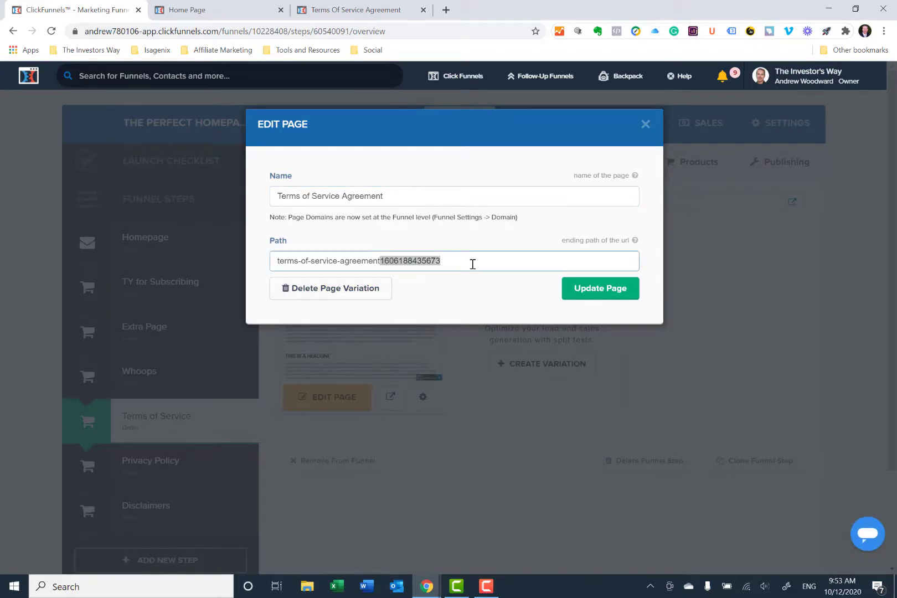
pyautogui.press('BackSpace')
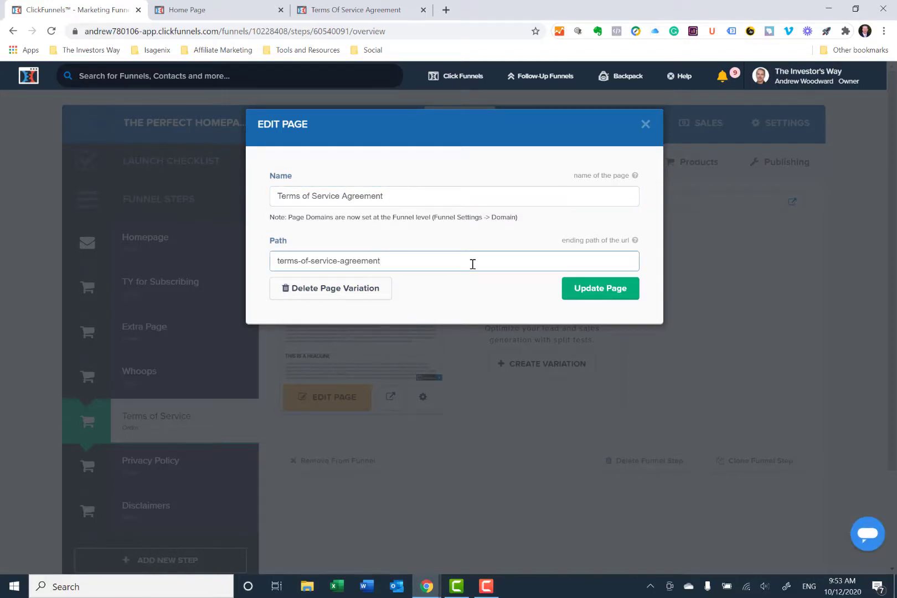
pyautogui.click(586, 288)
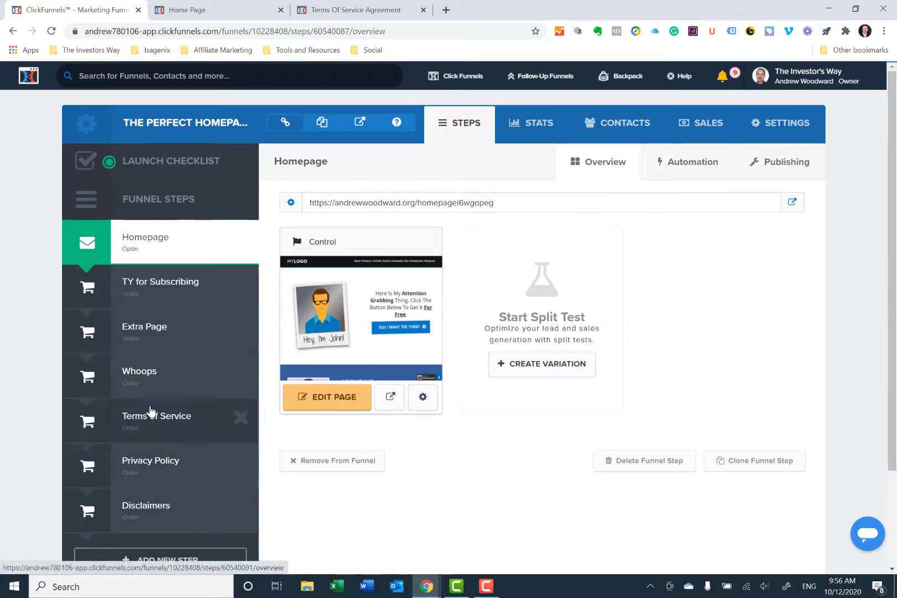
# - Open the Homepage step's control page in the page editor
pyautogui.scroll(-1, 167, 511)
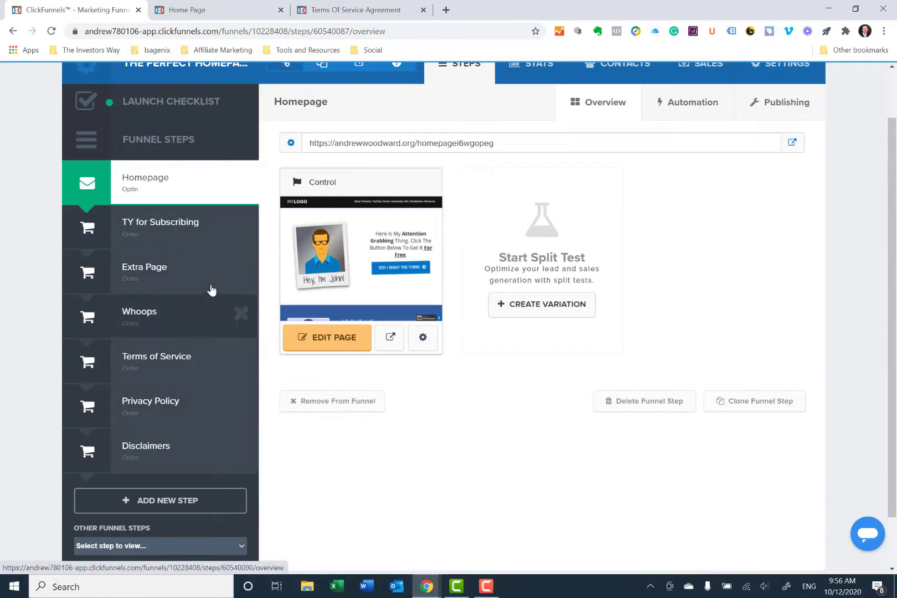
pyautogui.click(335, 342)
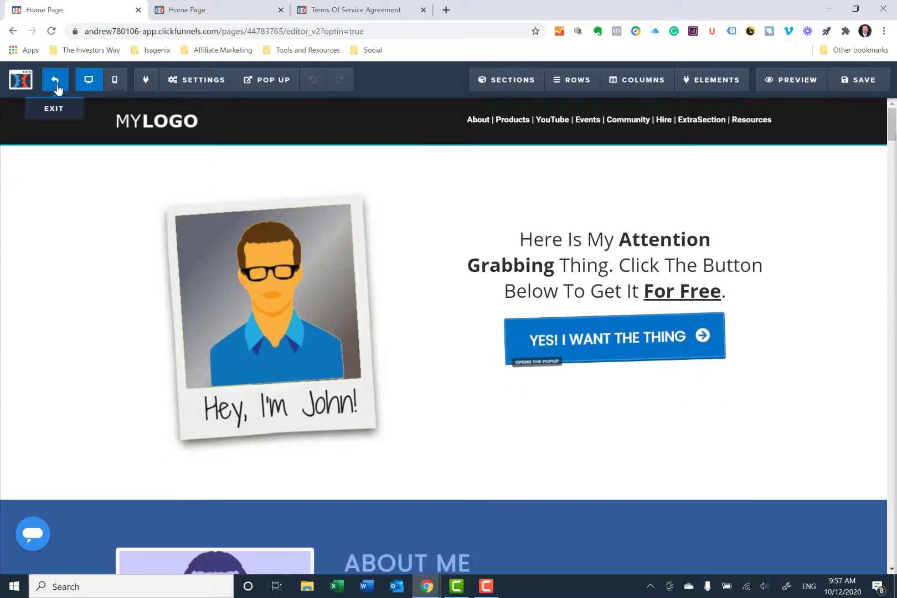
# - Copy the Terms of Service step's page URL and reopen the Homepage in the page editor
pyautogui.click(55, 84)
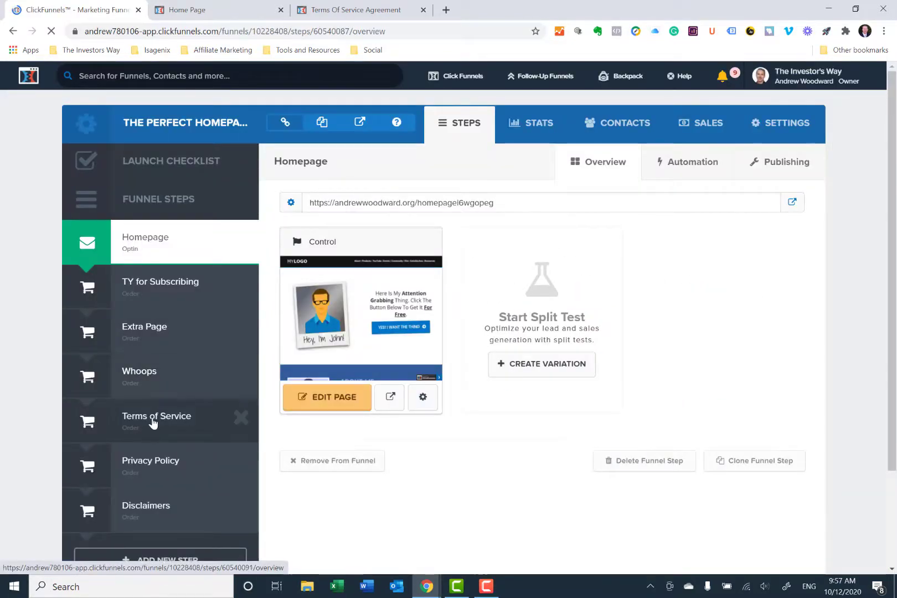
pyautogui.click(241, 407)
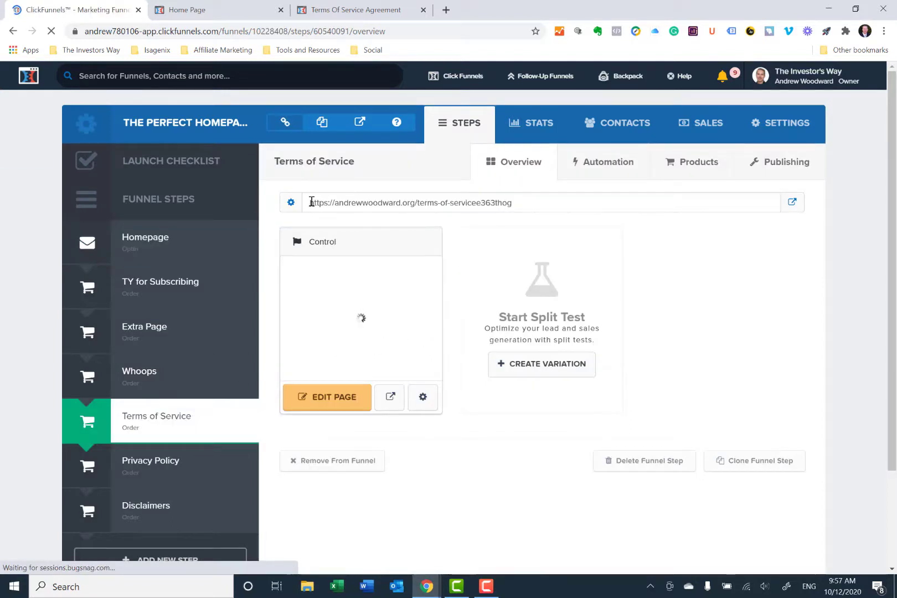
pyautogui.moveTo(312, 202); pyautogui.dragTo(524, 204)
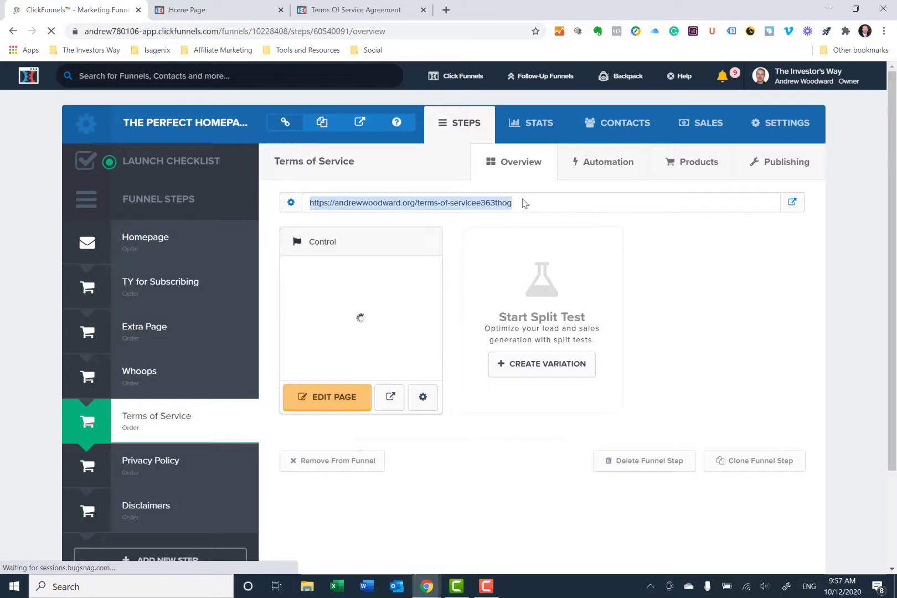
pyautogui.click(142, 248)
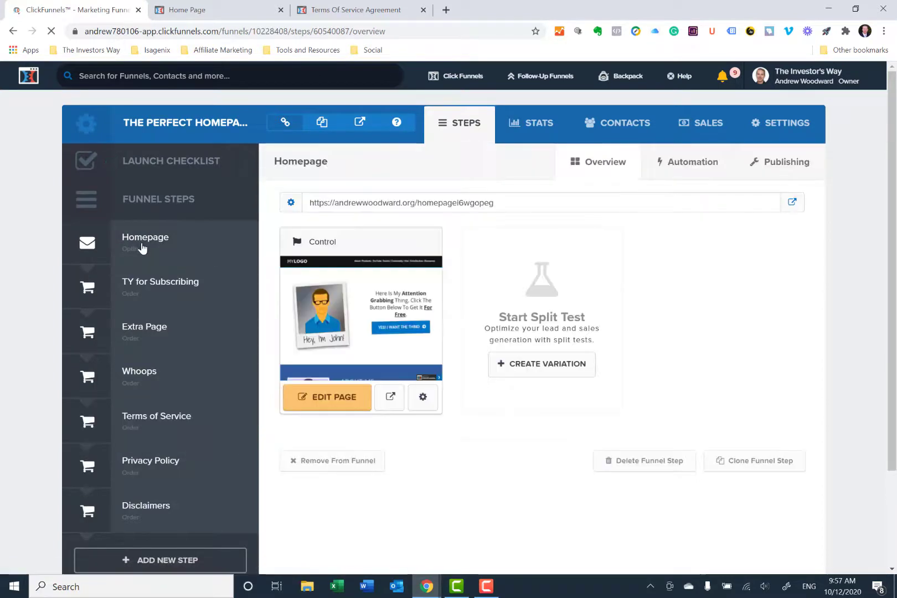
pyautogui.click(335, 397)
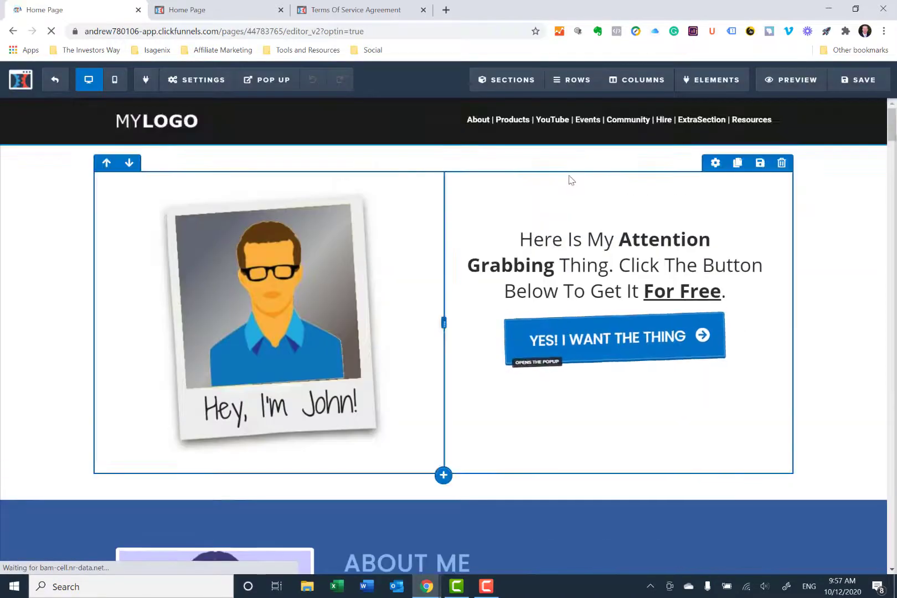
# - Relabel the ExtraSection link in the header navigation as Terms of Service and point it to the copied Terms of Service page URL
pyautogui.click(682, 122)
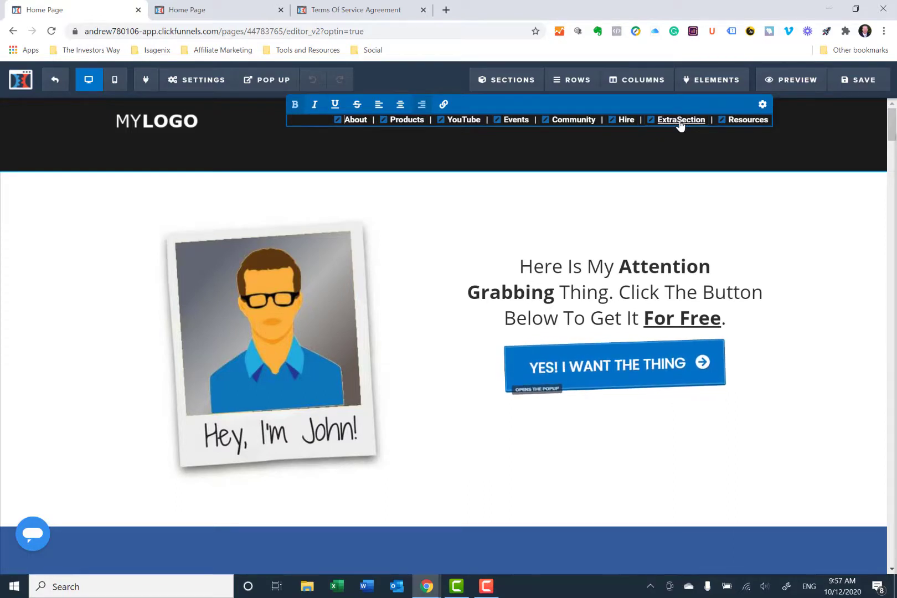
pyautogui.click(680, 122)
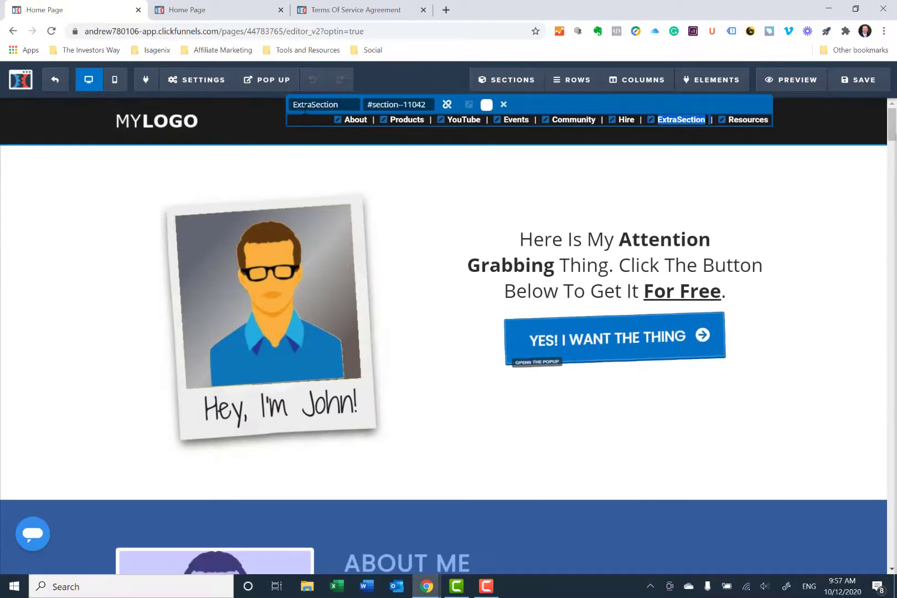
pyautogui.doubleClick(341, 103)
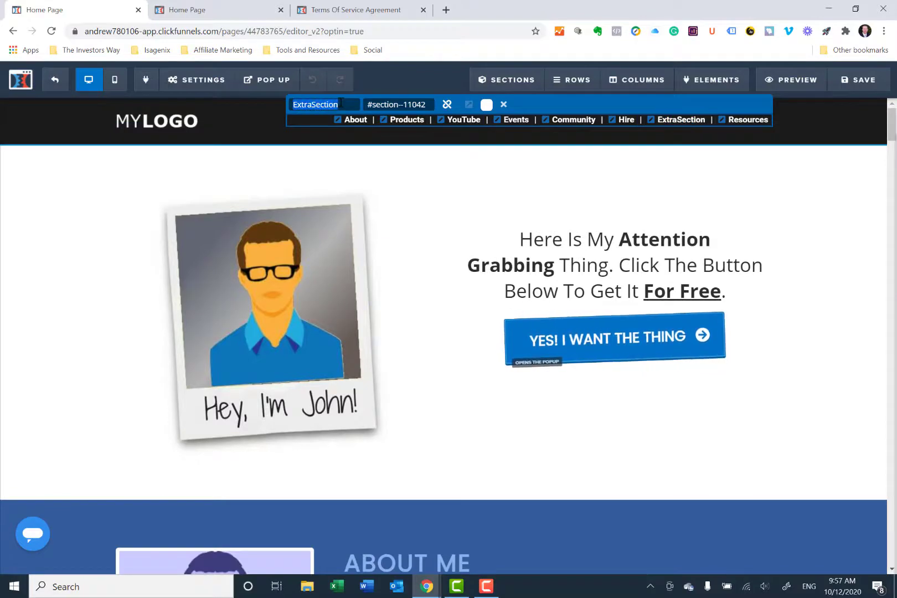
pyautogui.write('Ter')
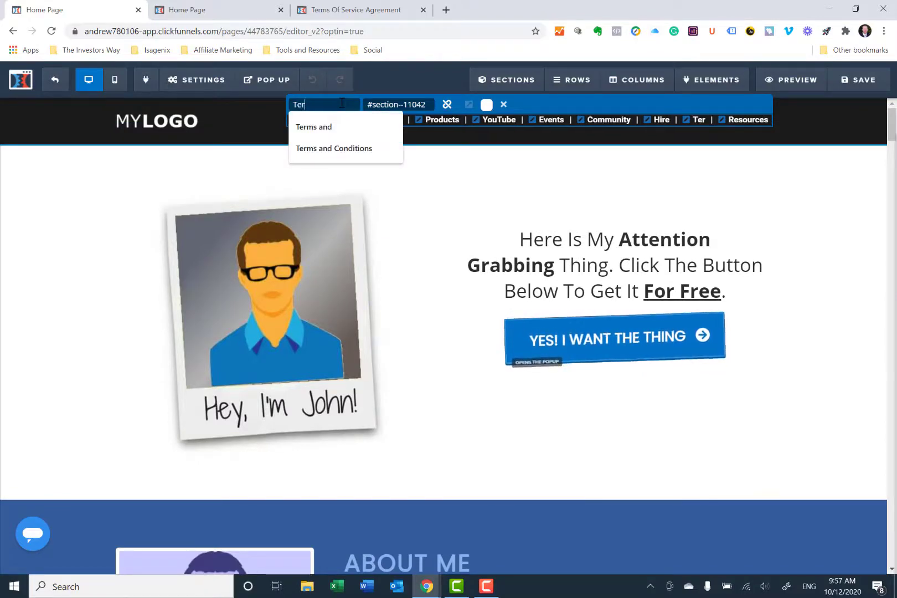
pyautogui.write('ms of Service')
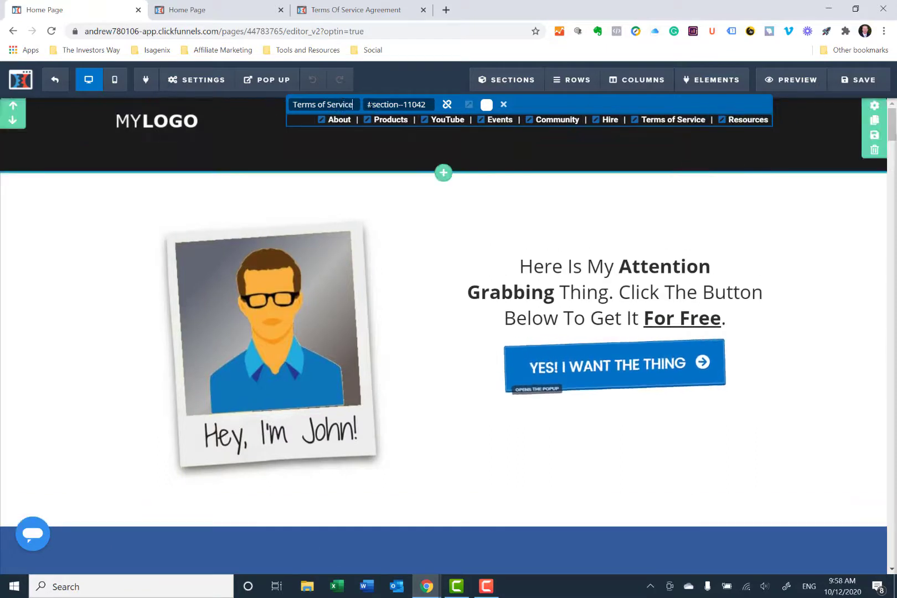
pyautogui.moveTo(368, 104); pyautogui.dragTo(434, 101)
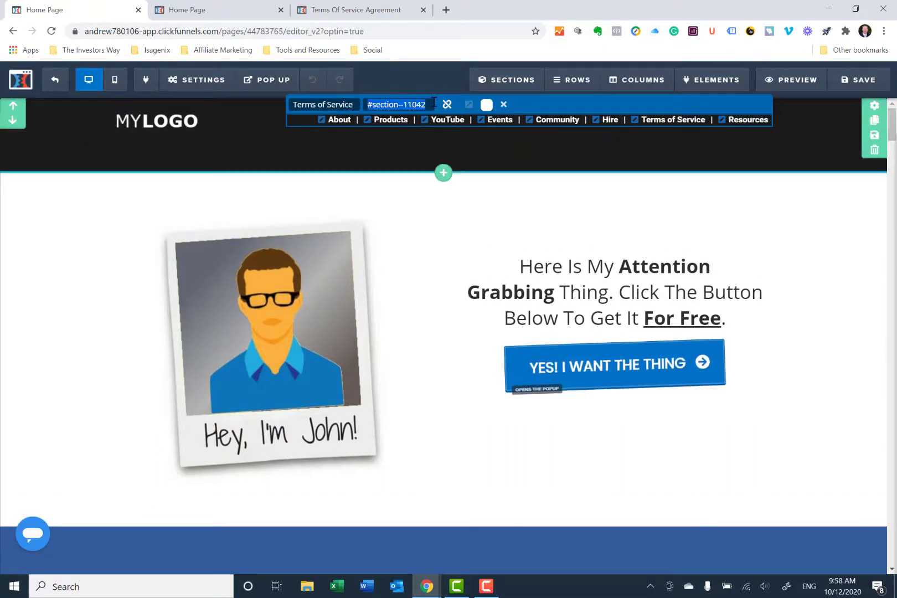
pyautogui.hotkey('ctrl', 'v')
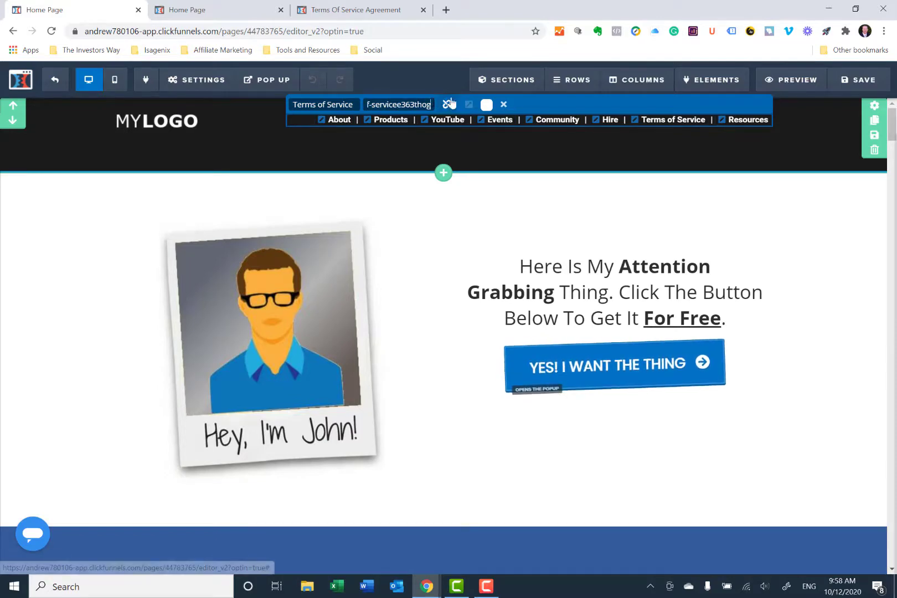
pyautogui.click(503, 106)
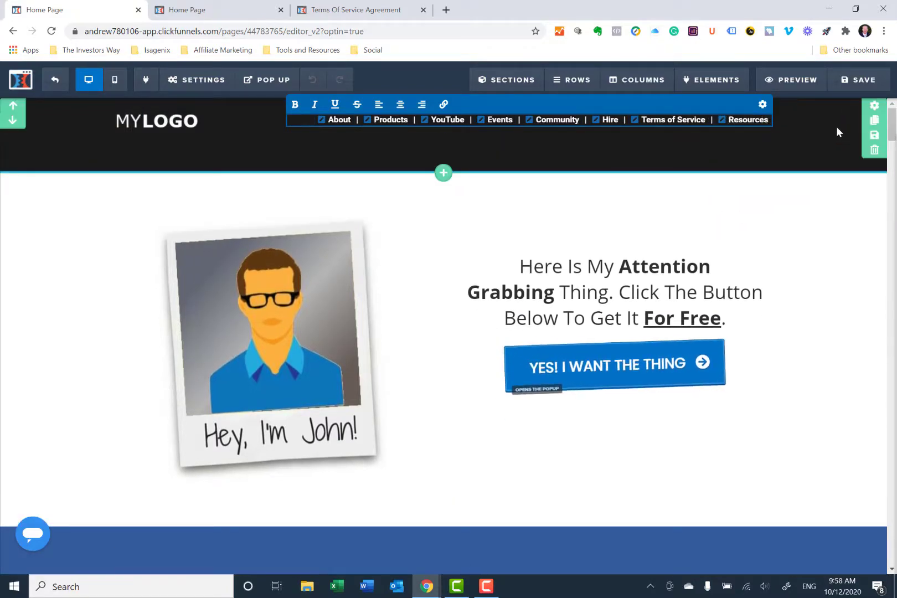
# - Save the header section as a personal template named TEst Header
pyautogui.click(875, 138)
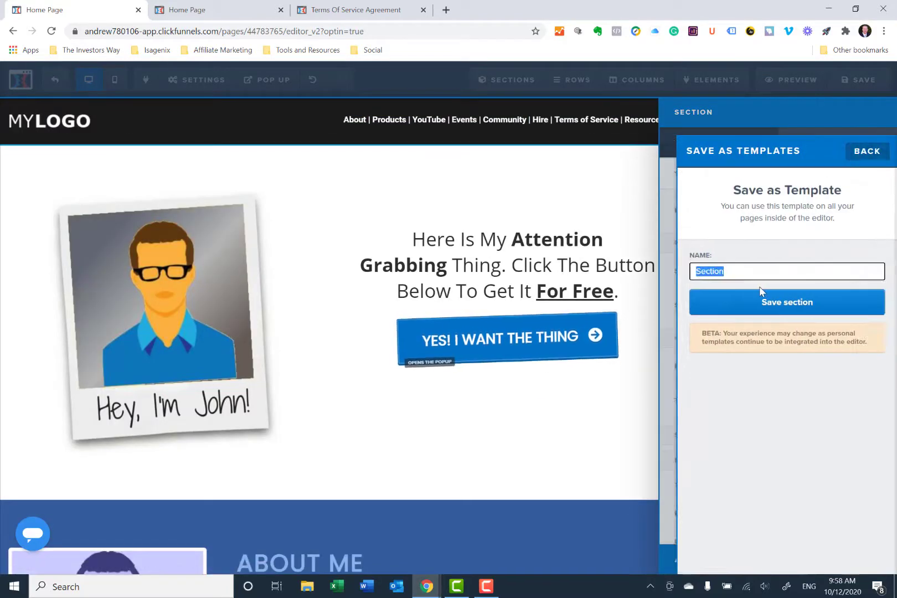
pyautogui.write('TEst Header')
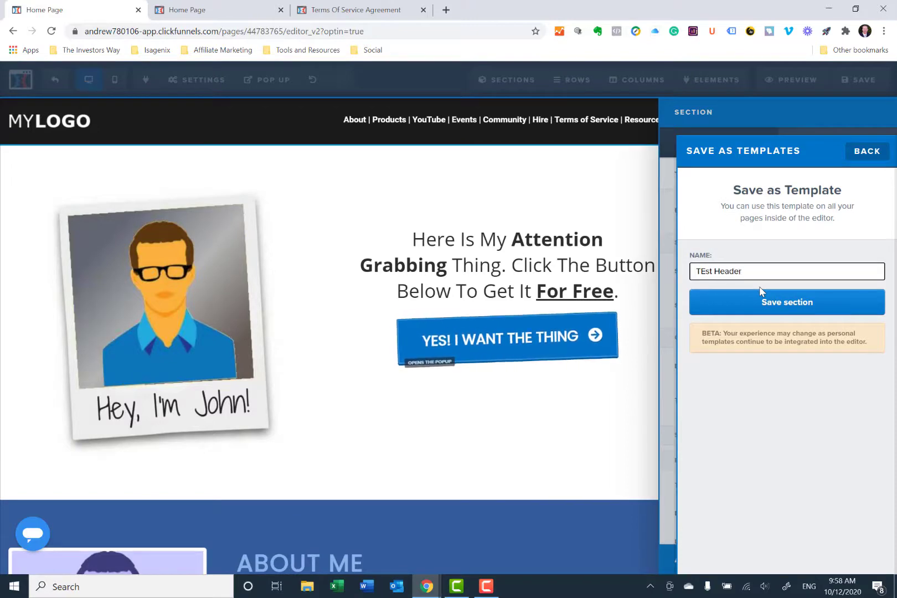
pyautogui.click(770, 307)
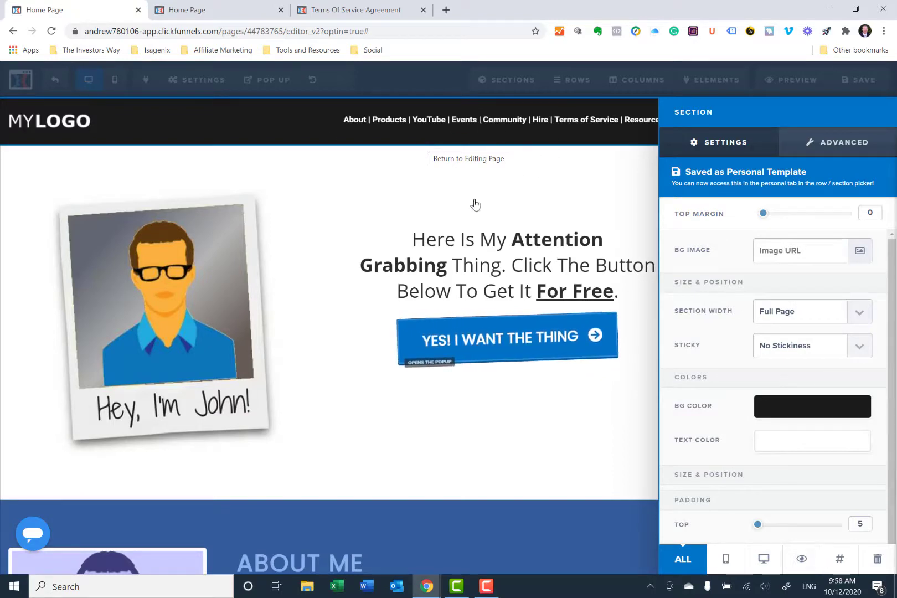
pyautogui.click(403, 210)
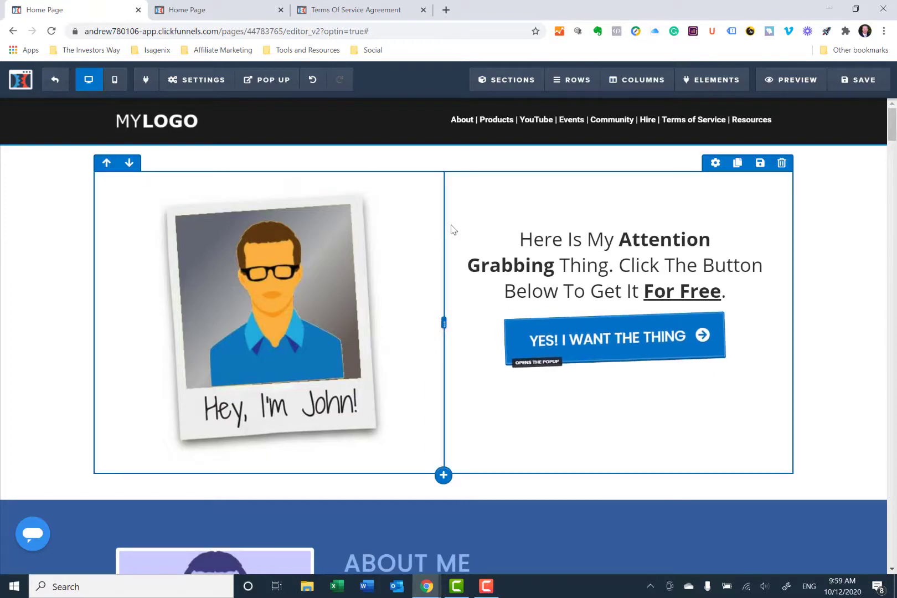
# - Save the footer section at the end of the homepage as a personal template named Test Footer
pyautogui.scroll(-15, 415, 247)
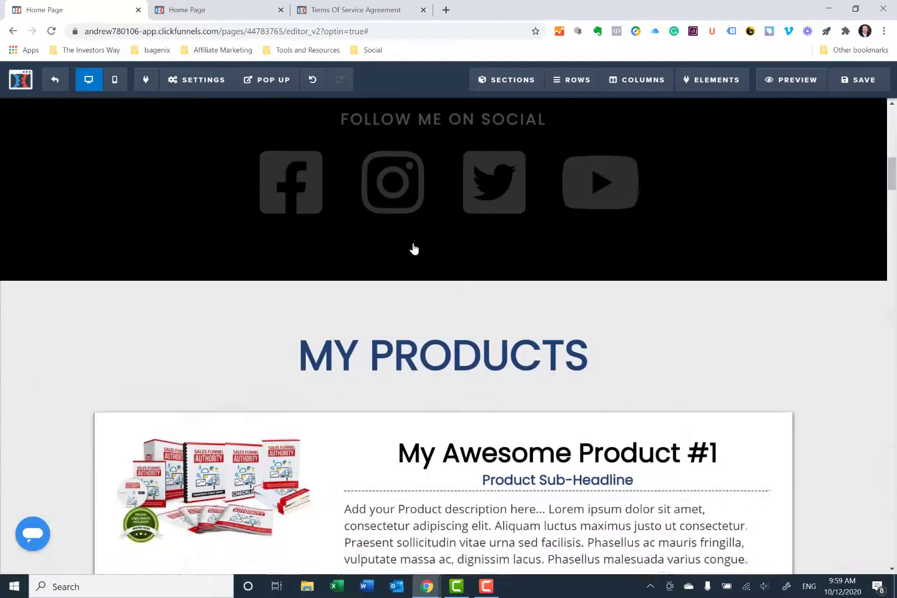
pyautogui.scroll(-20, 414, 248)
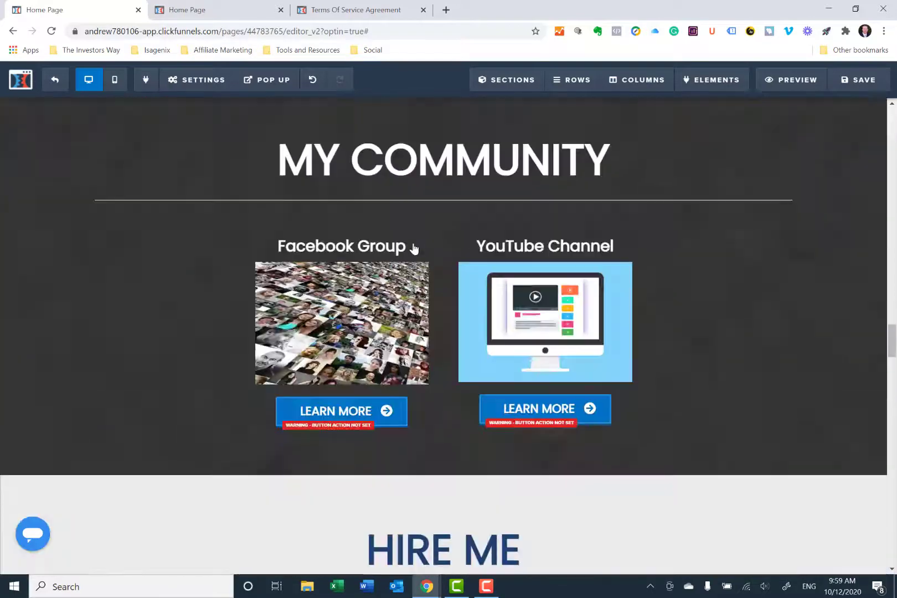
pyautogui.scroll(-15, 414, 249)
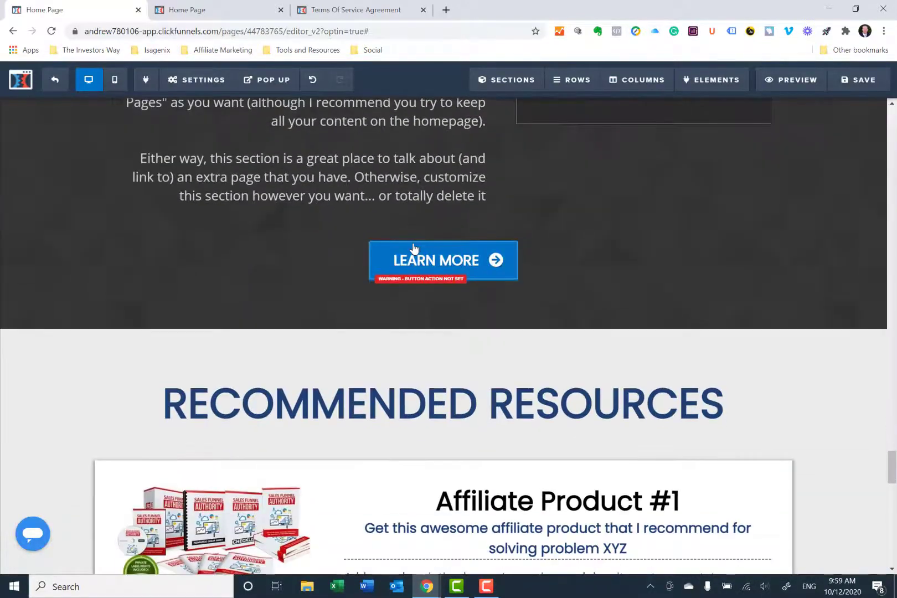
pyautogui.scroll(-15, 414, 249)
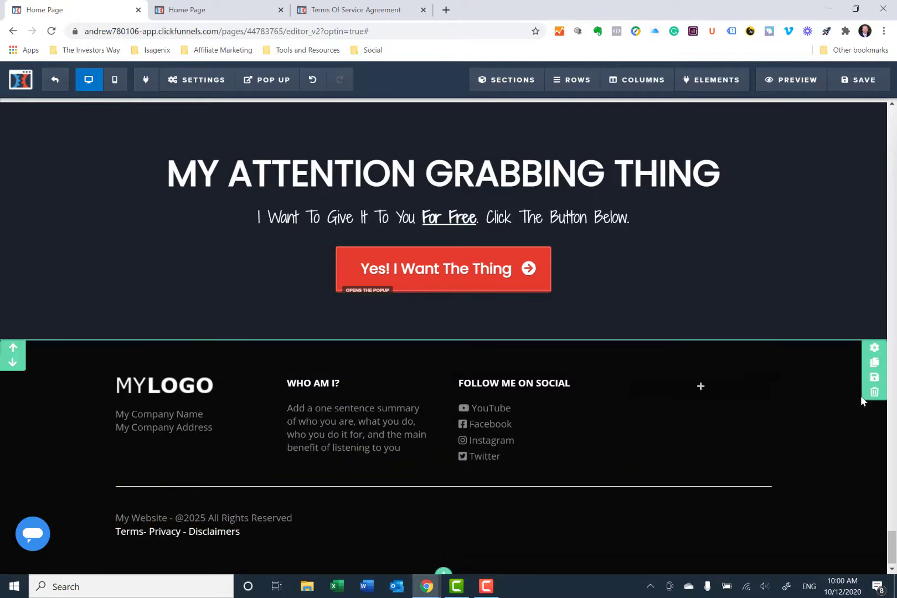
pyautogui.click(873, 380)
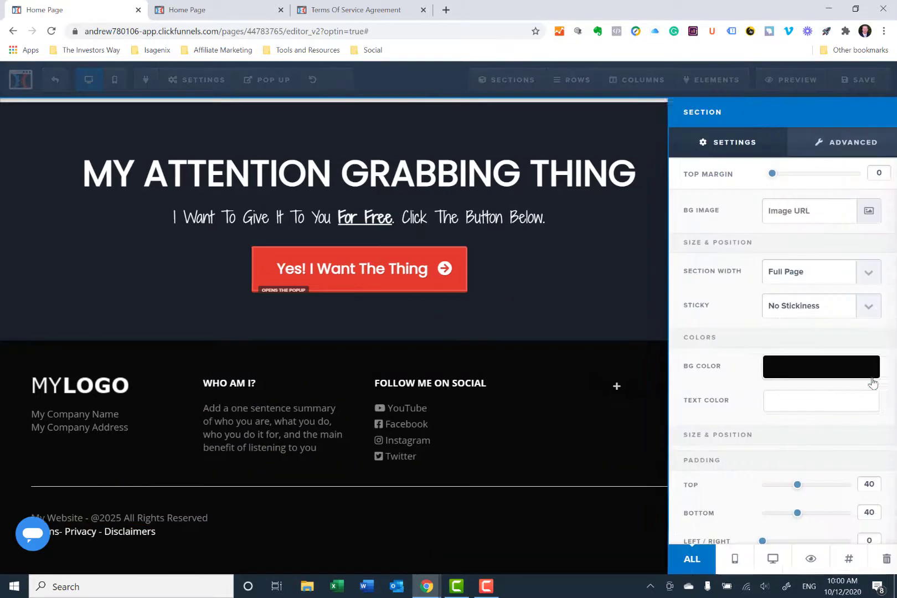
pyautogui.write('Test Footer')
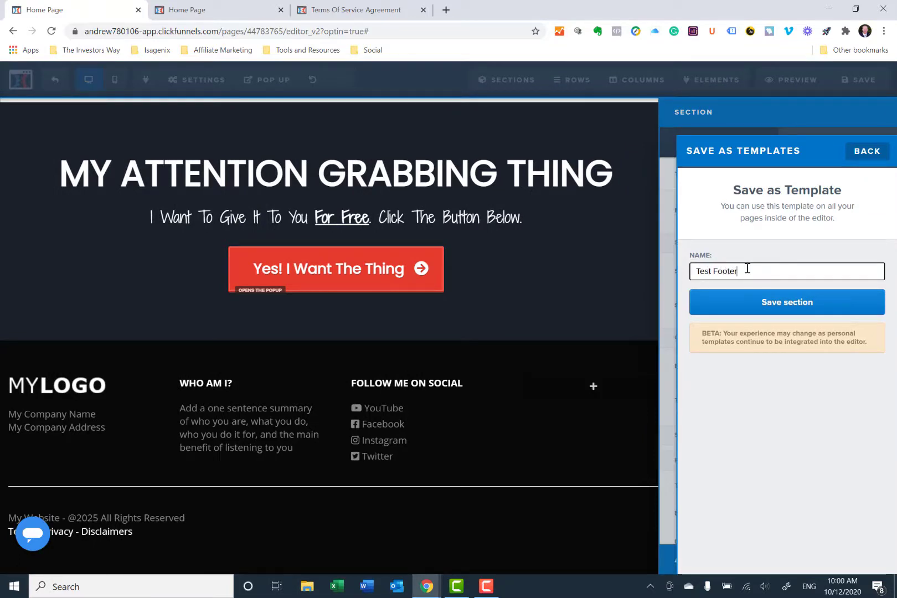
pyautogui.click(778, 301)
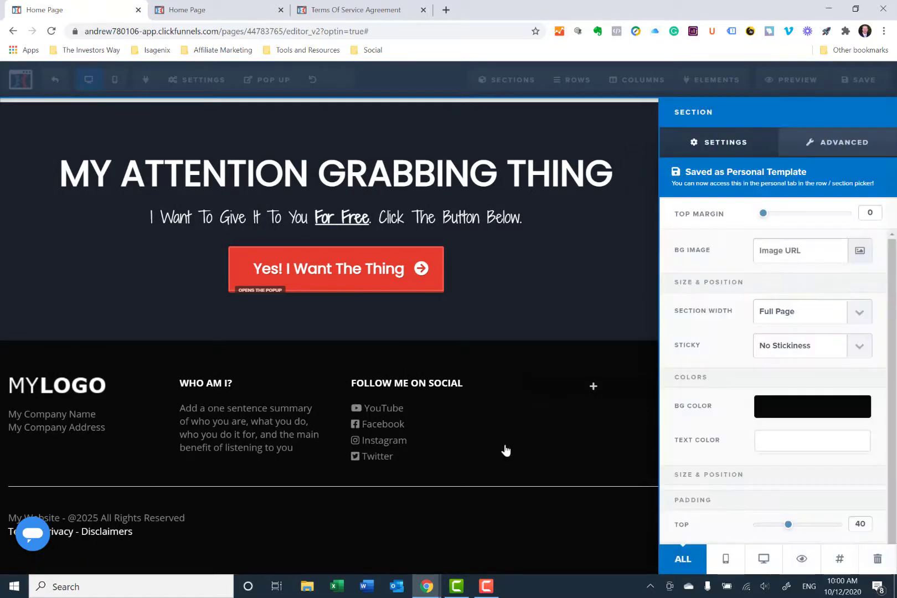
pyautogui.click(509, 442)
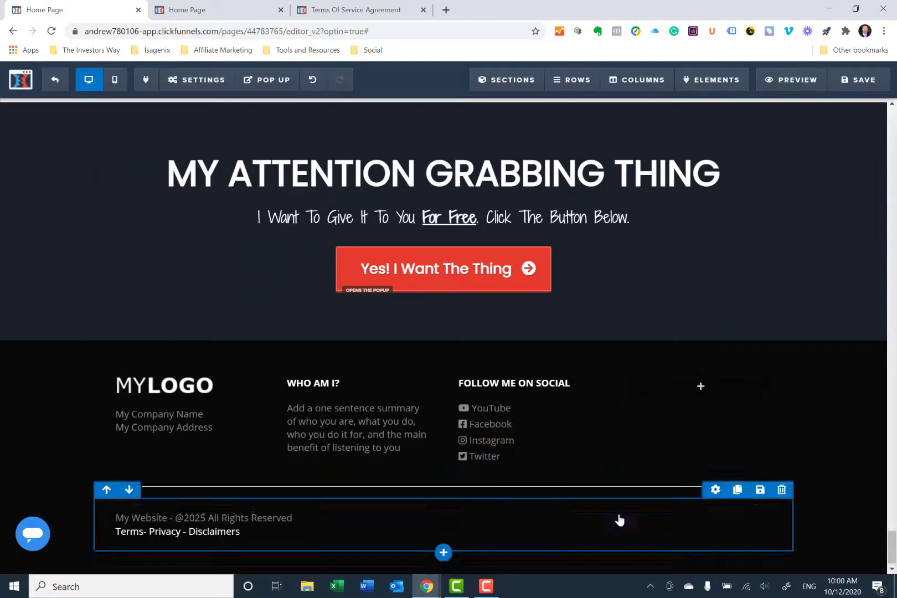
# - Save the homepage and exit the page editor to the funnel steps
pyautogui.click(55, 81)
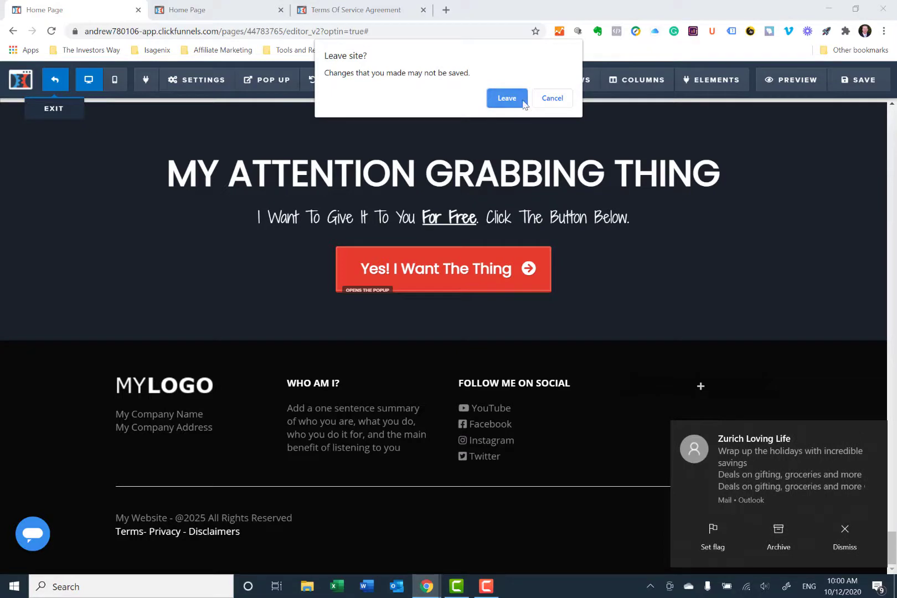
pyautogui.click(554, 100)
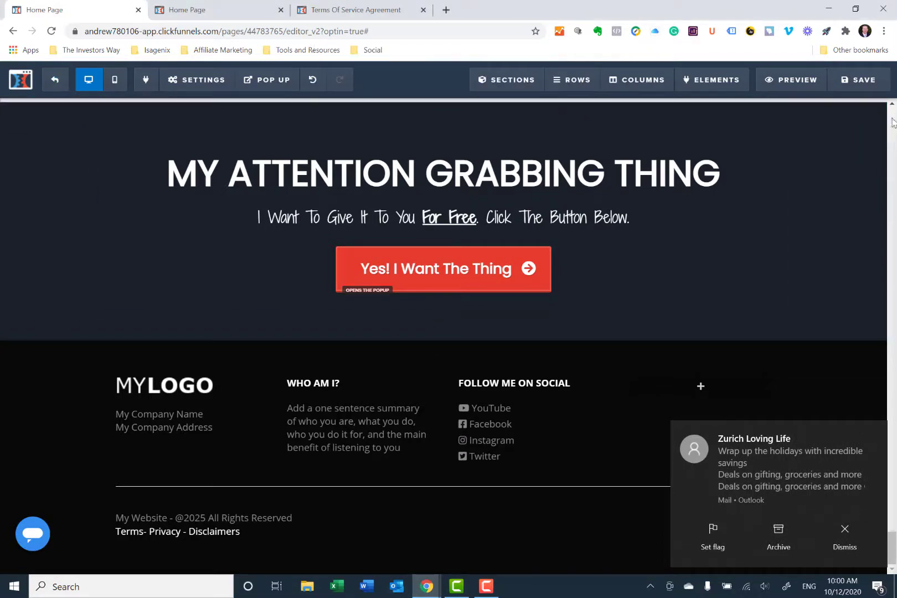
pyautogui.click(865, 83)
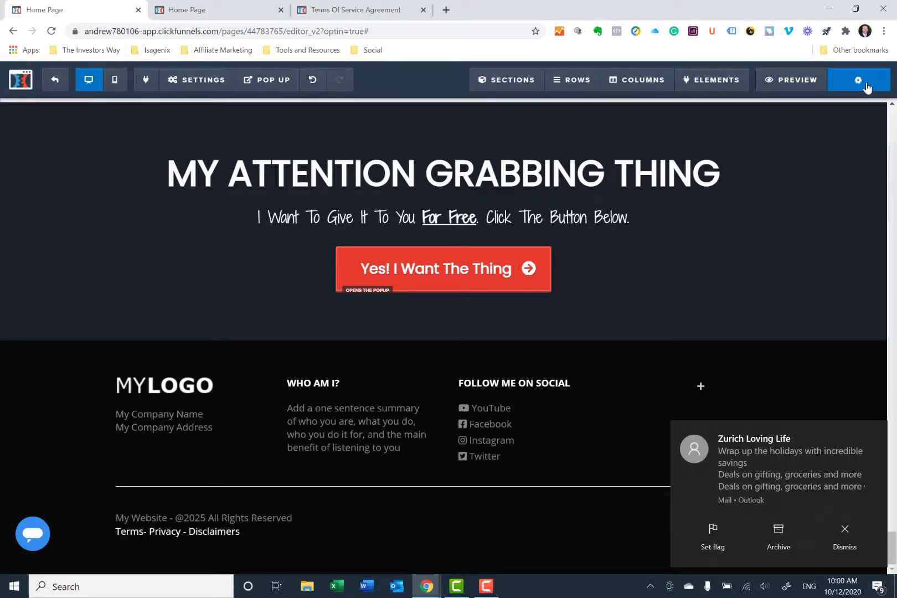
pyautogui.click(53, 83)
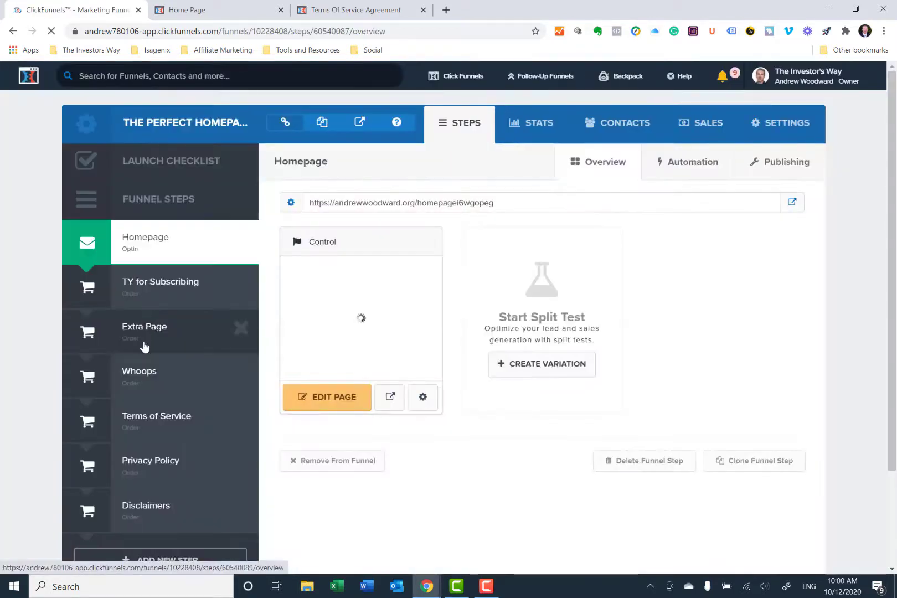
# - Insert the saved Test Footer section above the existing footer on the Terms of Service page and exit the editor without saving
pyautogui.click(147, 421)
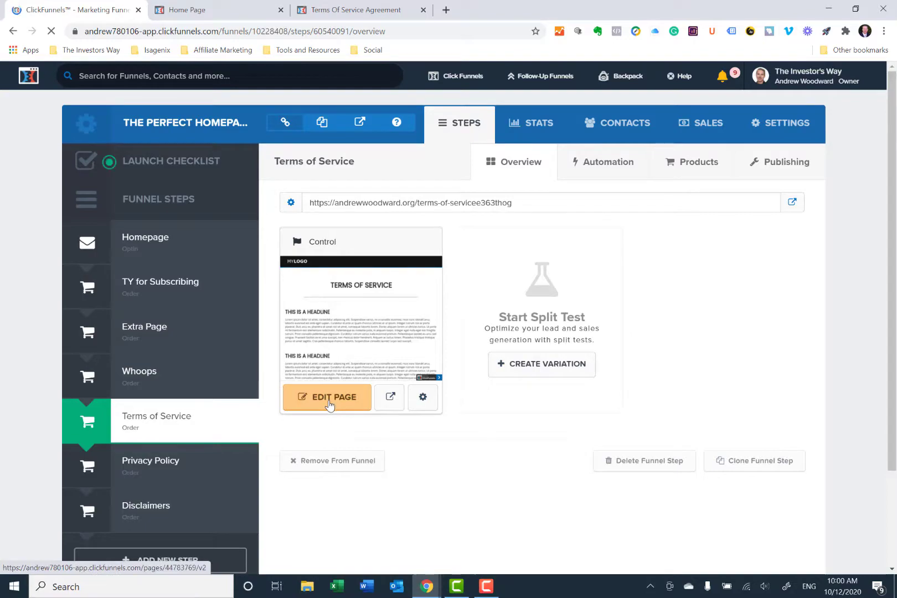
pyautogui.click(330, 404)
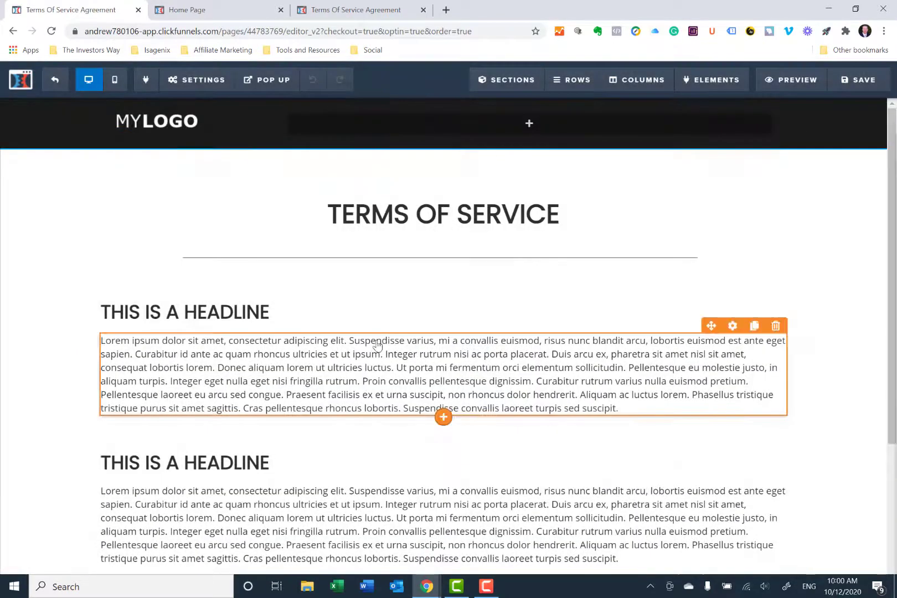
pyautogui.scroll(-5, 552, 305)
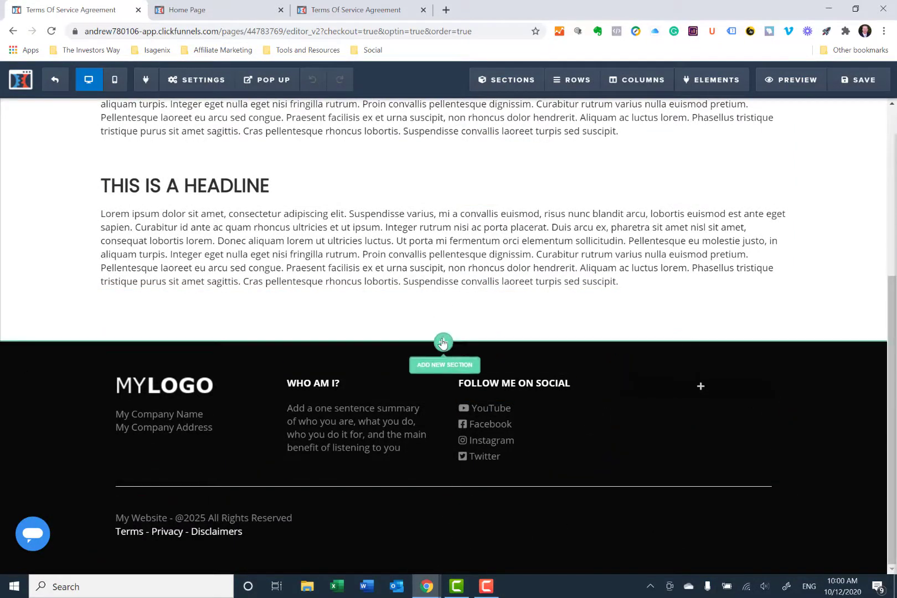
pyautogui.click(443, 343)
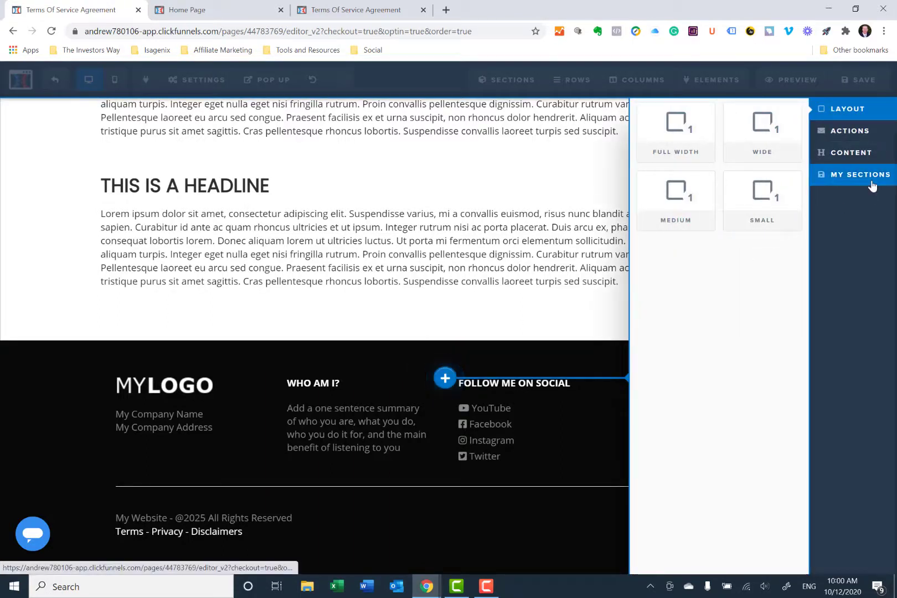
pyautogui.click(871, 183)
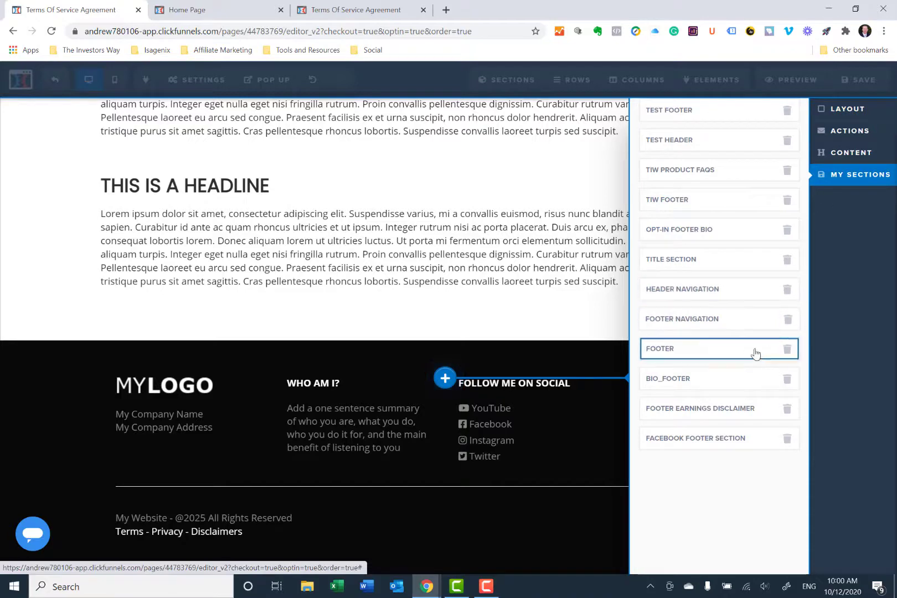
pyautogui.click(674, 111)
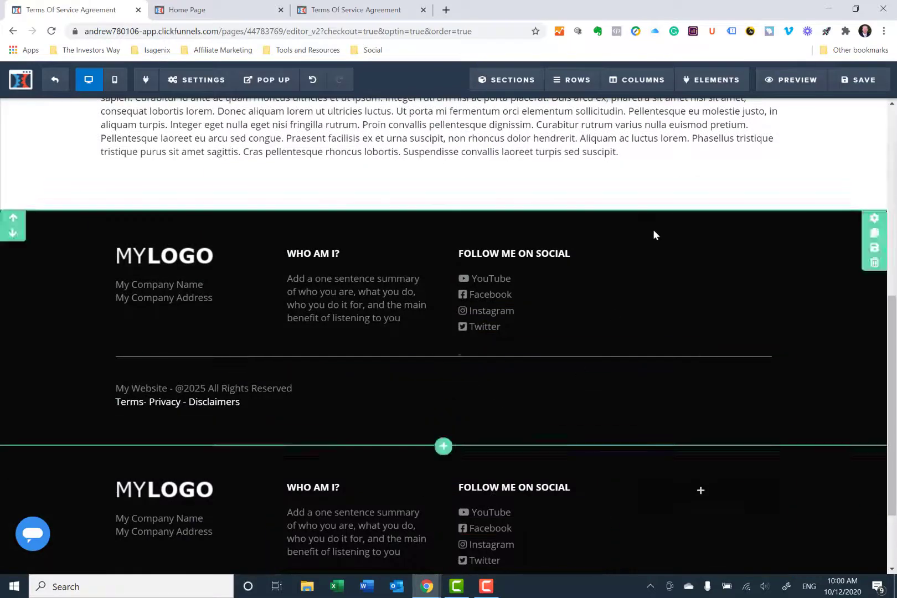
pyautogui.click(55, 79)
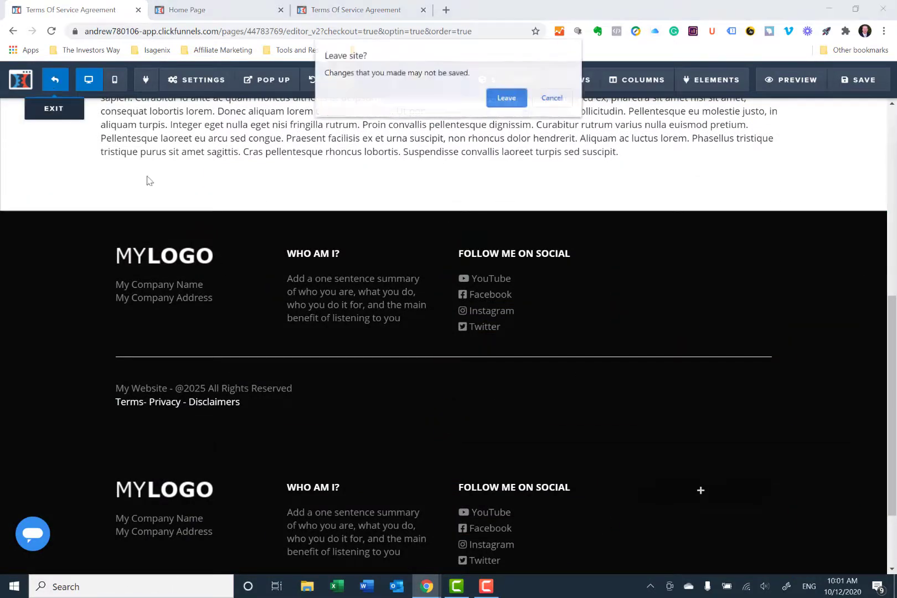
pyautogui.click(491, 99)
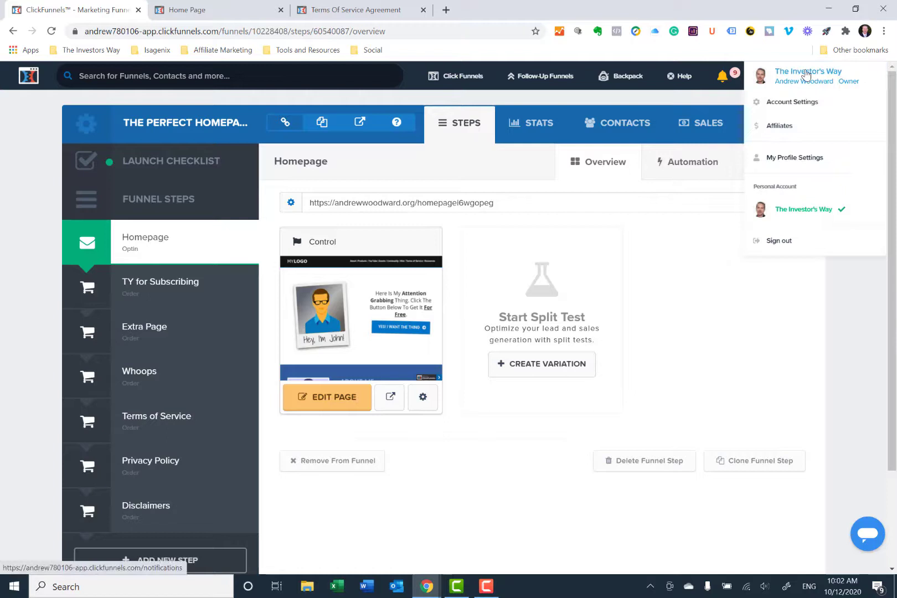
# - Open the account's domain list and bring up the edit settings of the secured domain
pyautogui.click(796, 102)
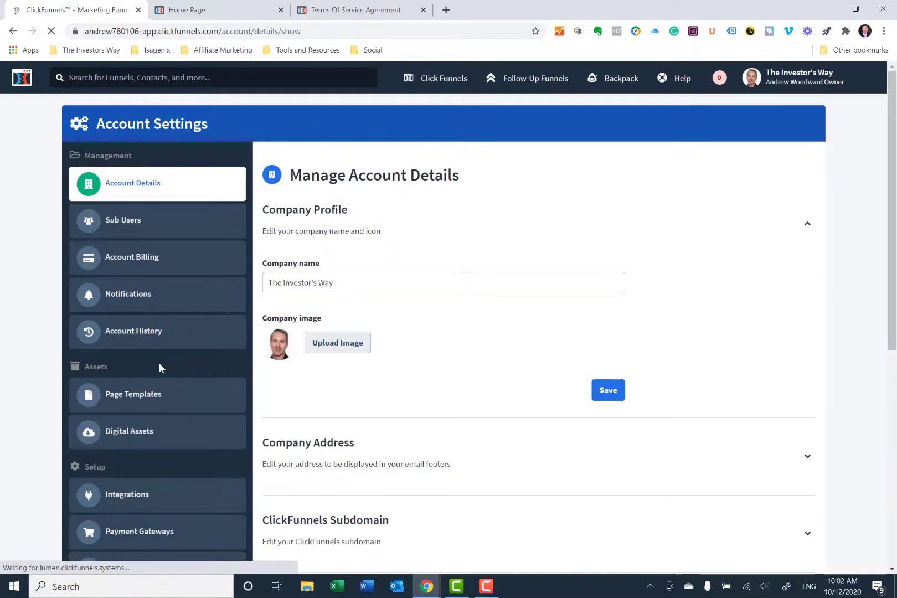
pyautogui.scroll(-2, 155, 363)
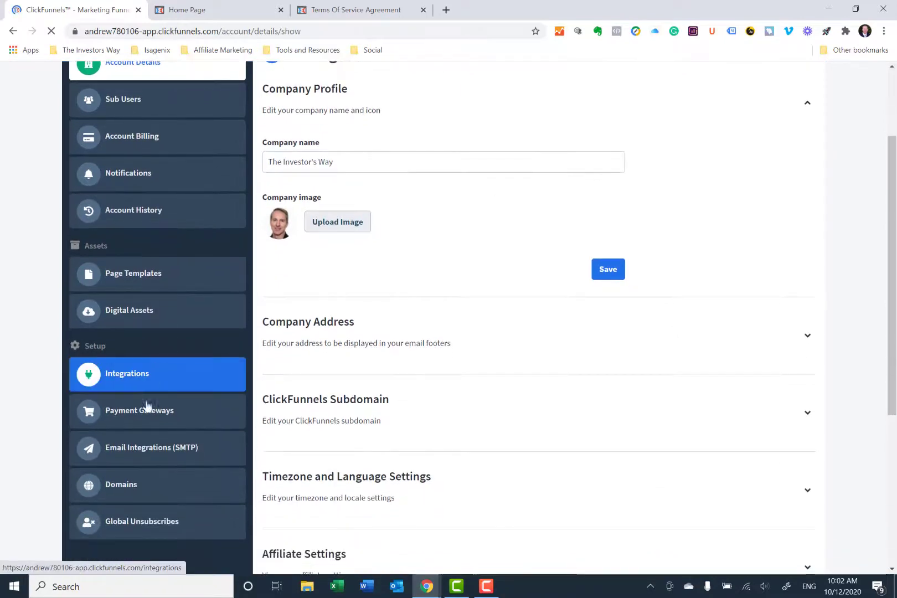
pyautogui.click(128, 493)
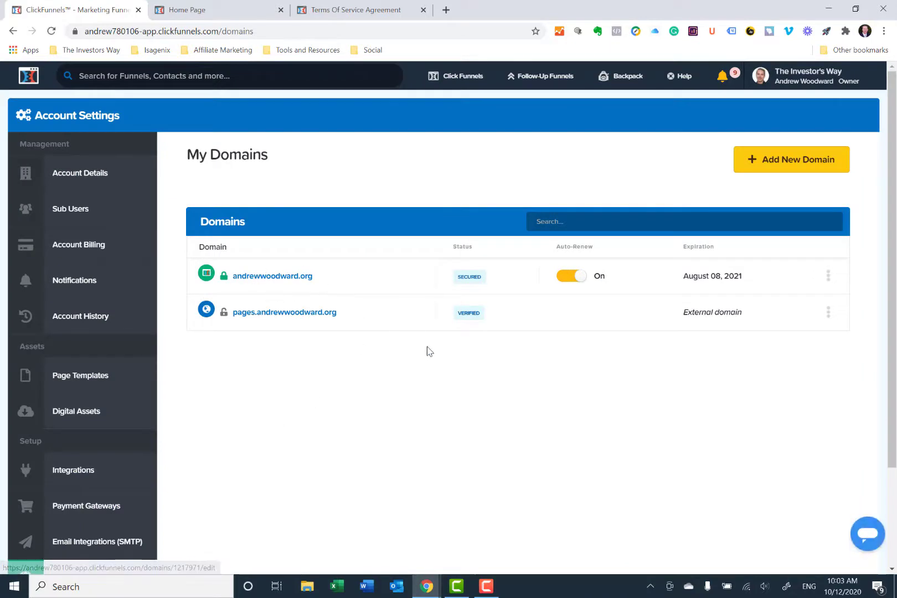
pyautogui.moveTo(455, 287)
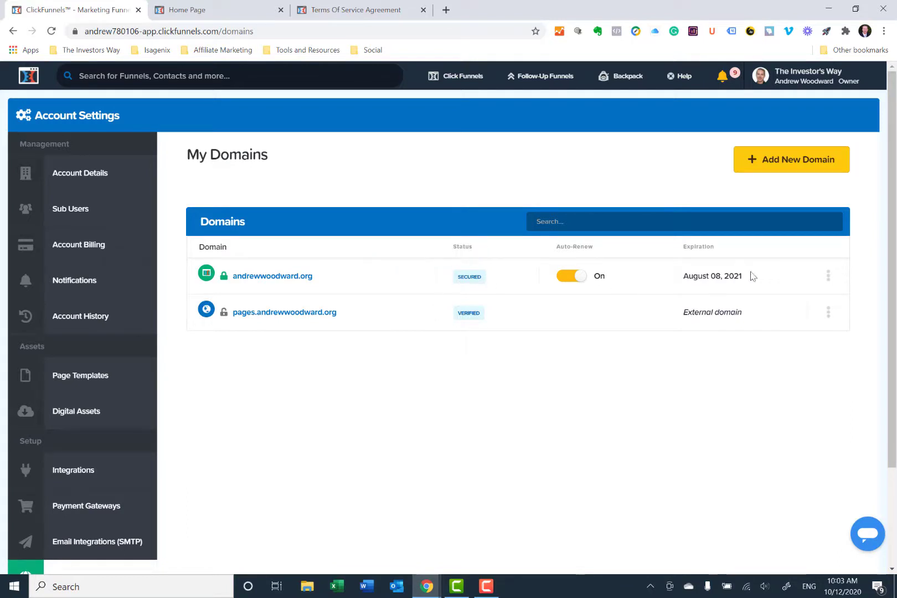
pyautogui.click(828, 279)
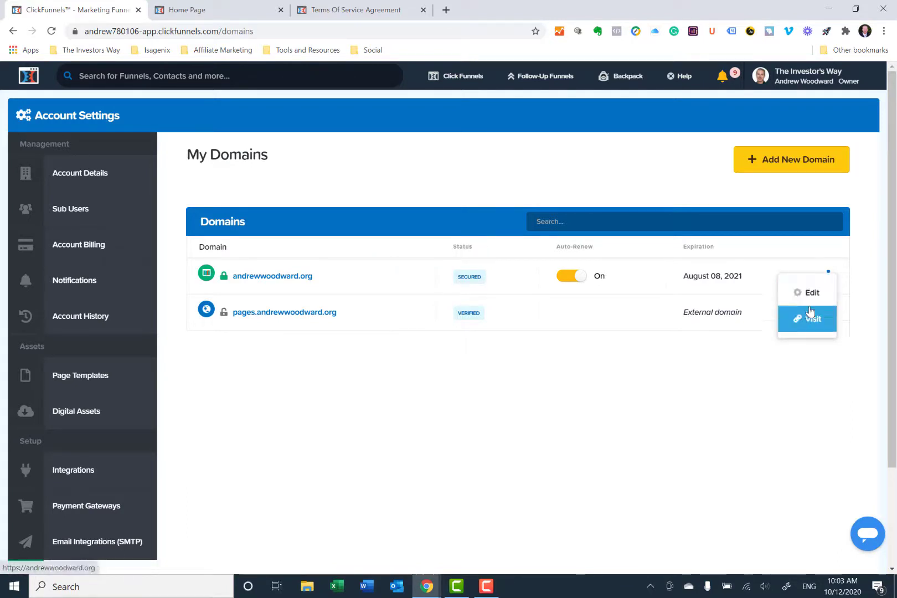
pyautogui.click(809, 300)
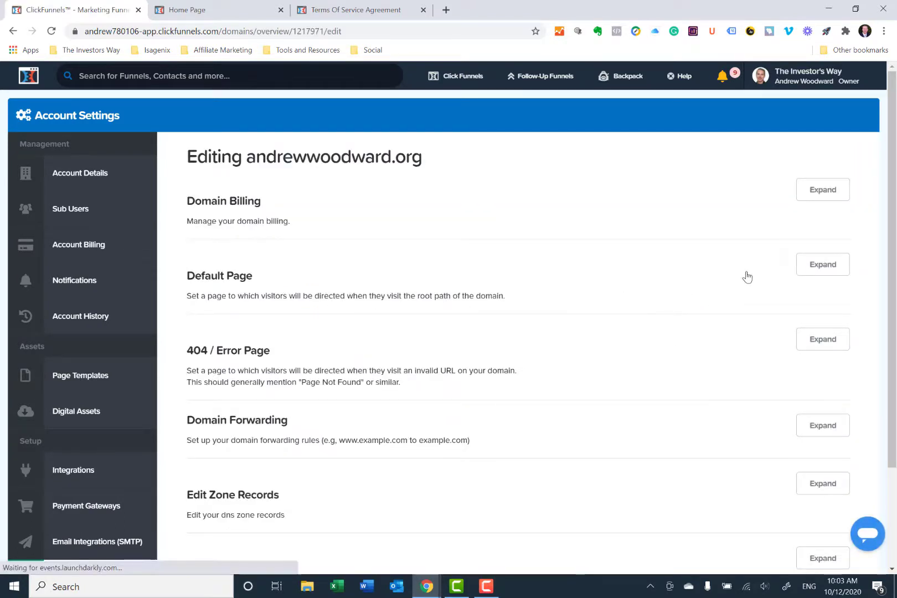
# - Expand the domain's Default Page setting and browse the pages available for the root URL, leaving the selection as it is
pyautogui.click(803, 268)
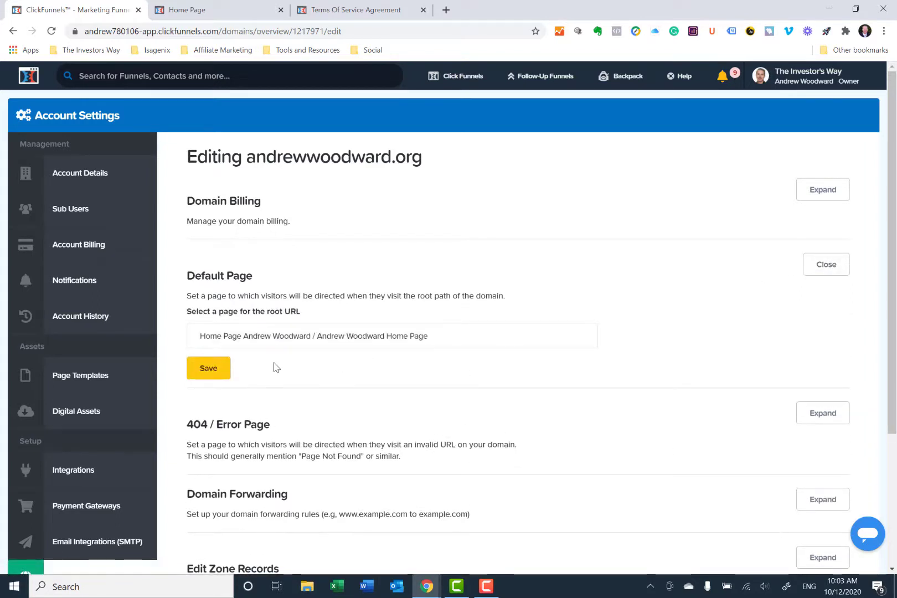
pyautogui.click(441, 337)
pyautogui.scroll(-2, 410, 394)
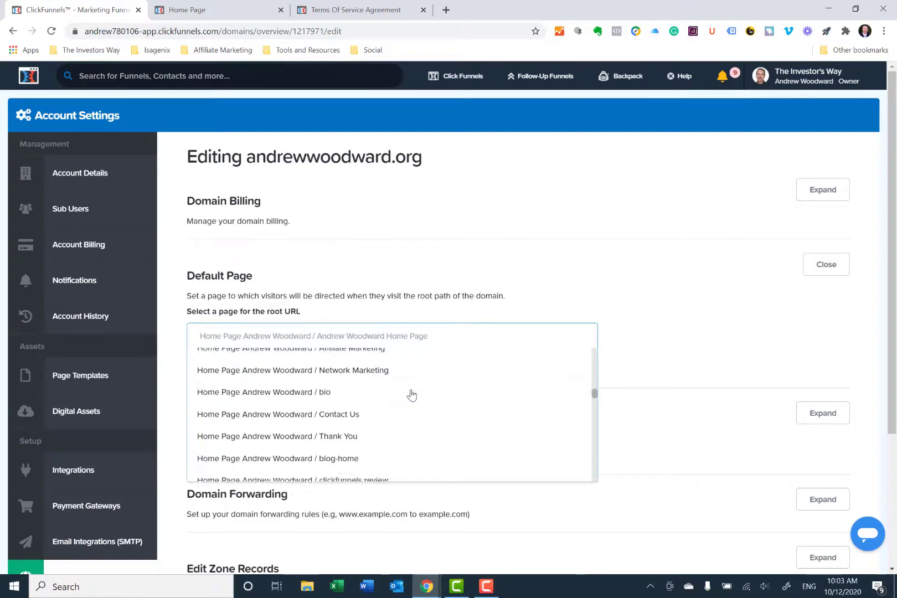
pyautogui.scroll(-10, 411, 394)
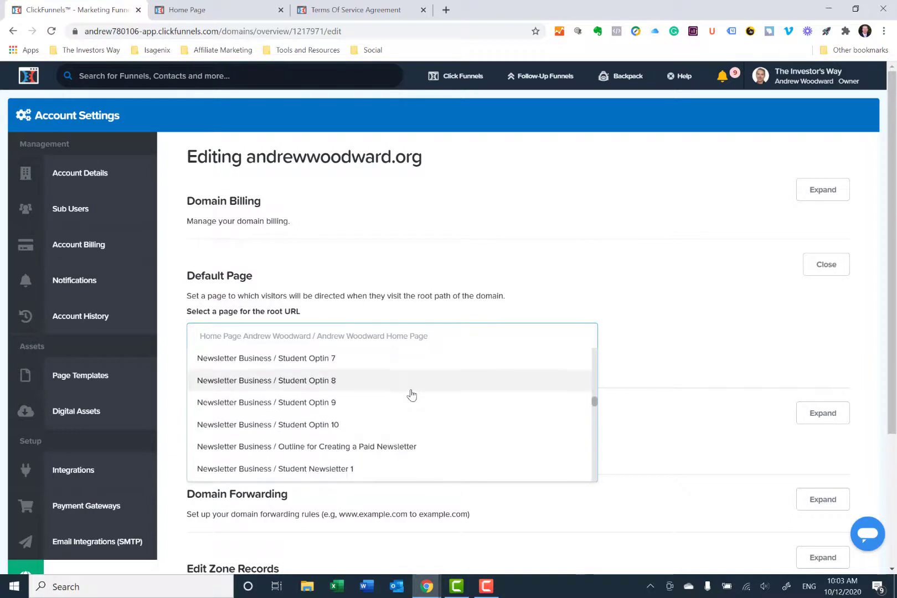
pyautogui.scroll(-2, 411, 394)
pyautogui.scroll(10, 410, 392)
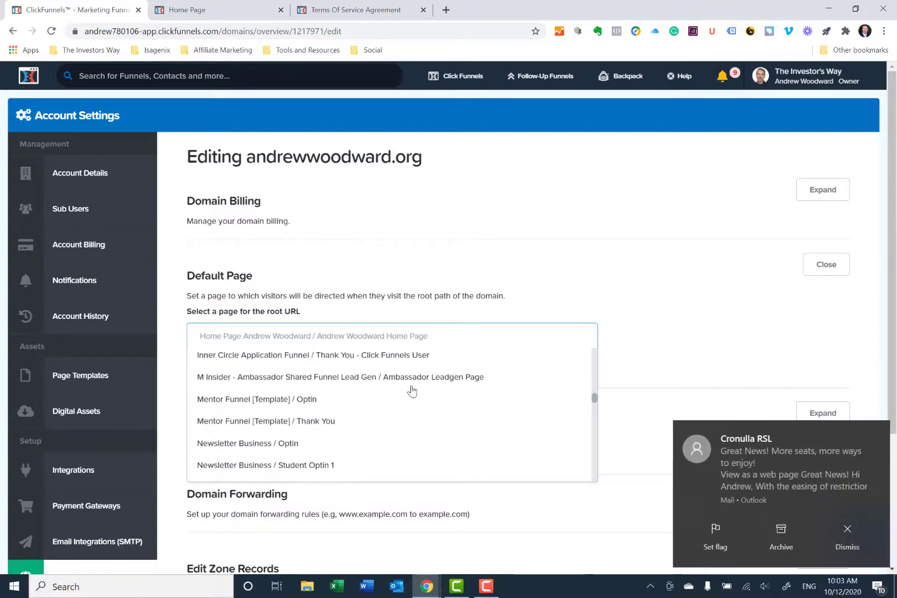
pyautogui.click(825, 523)
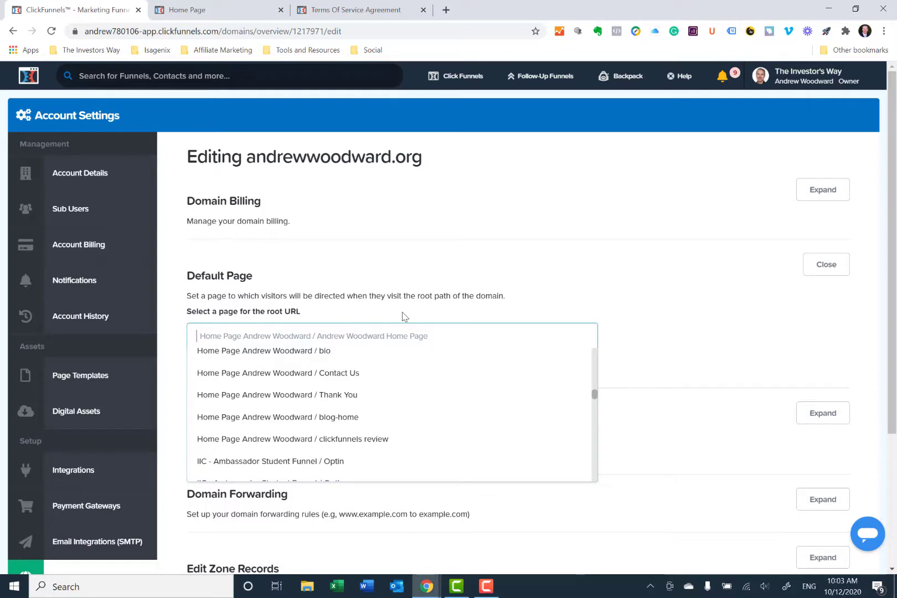
pyautogui.click(488, 287)
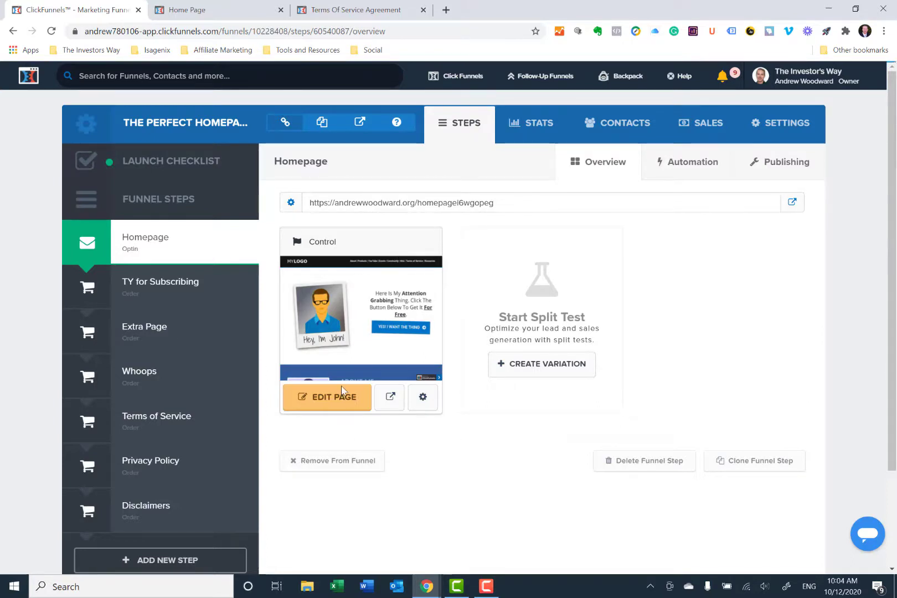
# - Open the homepage in the page editor and examine its hero, About Me, social and My Products sections
pyautogui.click(325, 401)
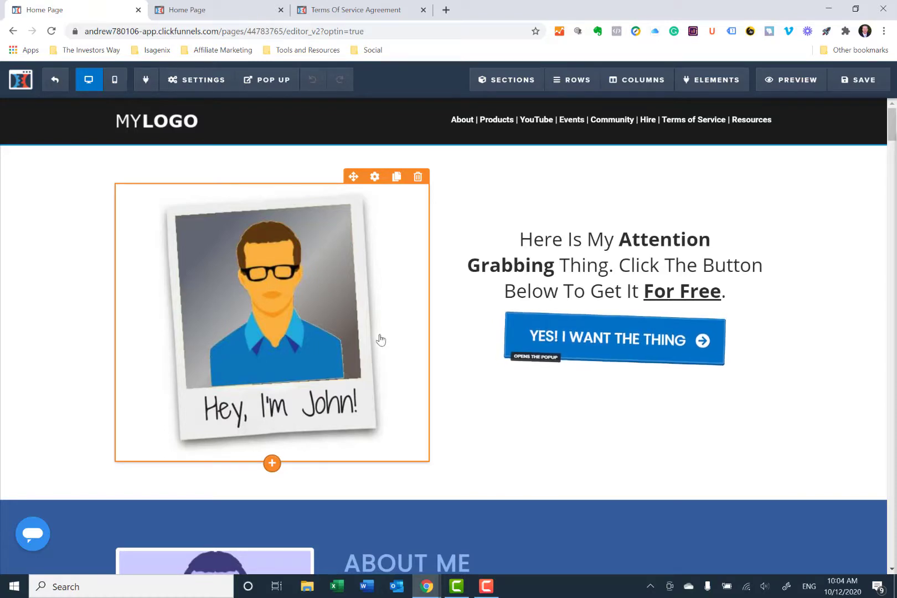
pyautogui.scroll(-8, 381, 341)
pyautogui.scroll(-6, 379, 340)
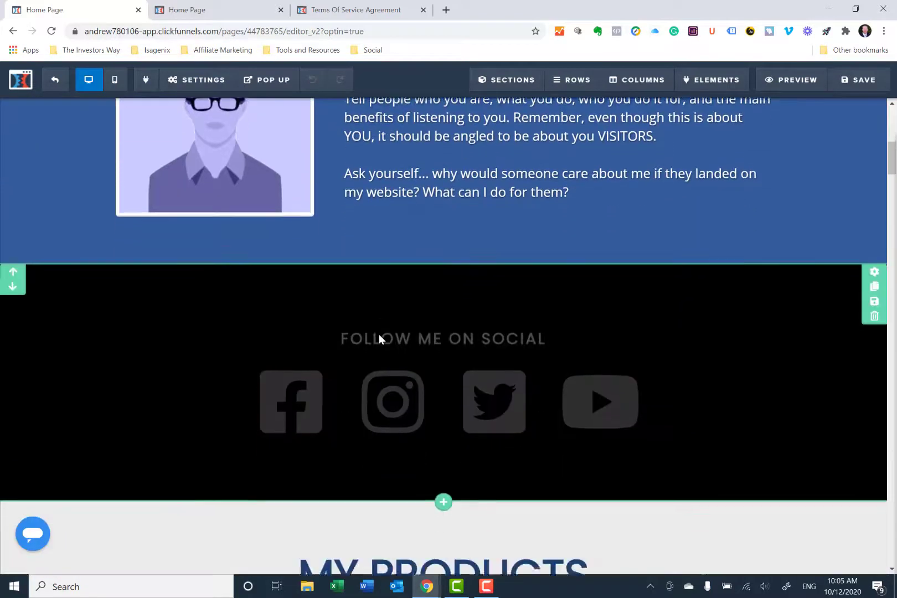
pyautogui.scroll(-1, 380, 340)
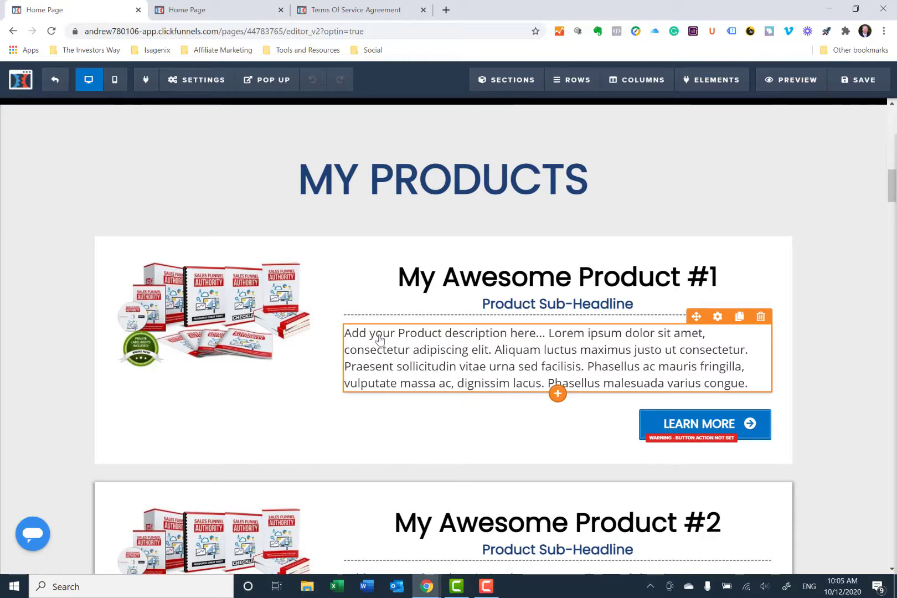
pyautogui.scroll(-1, 380, 339)
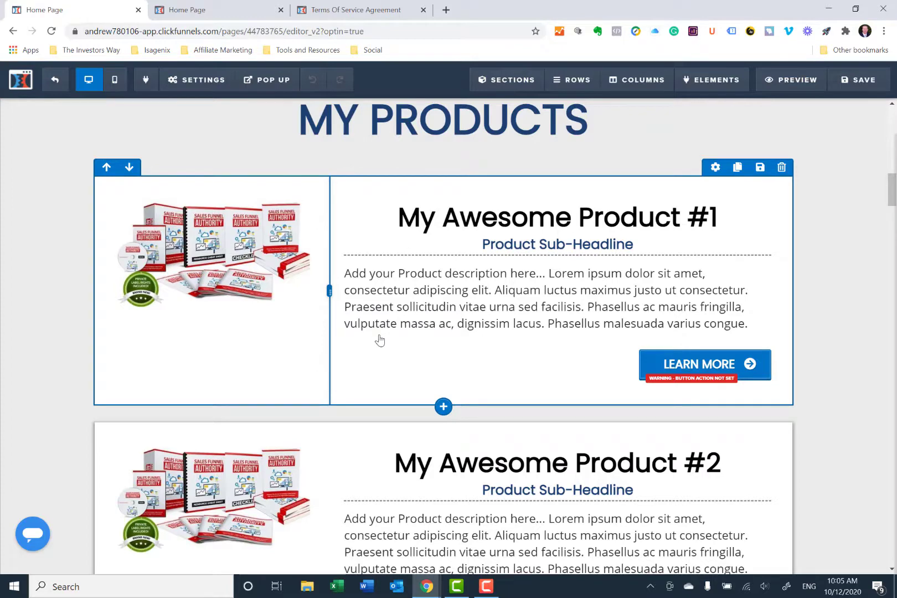
pyautogui.scroll(15, 379, 339)
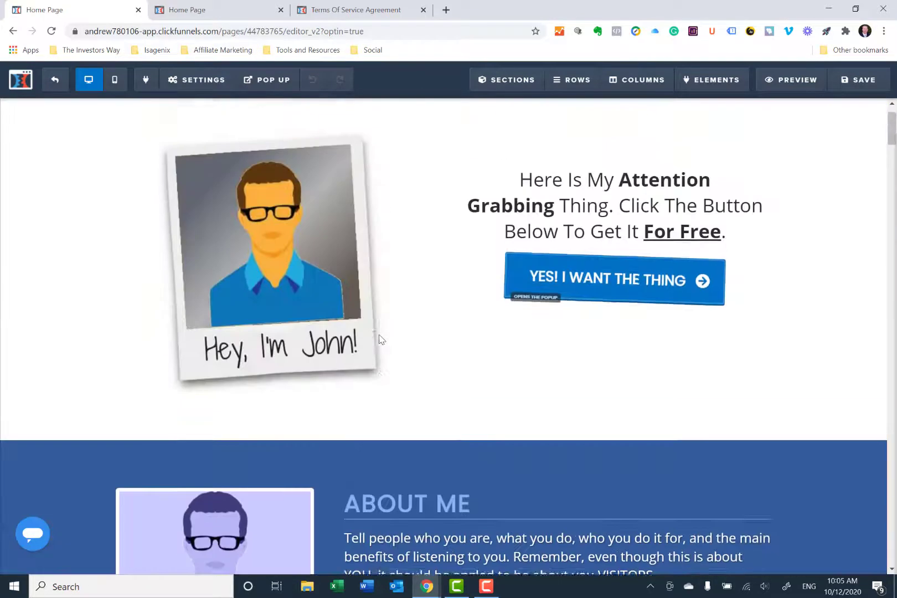
pyautogui.scroll(2, 380, 339)
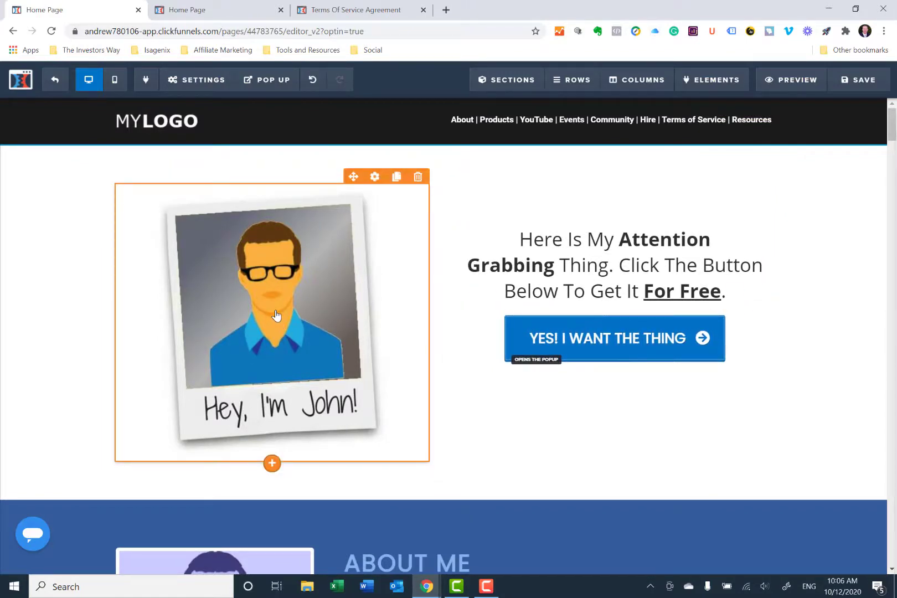
# - Replace the cartoon portrait in the homepage's hero section with the suit-and-tie headshot from the image library and save the page
pyautogui.click(375, 176)
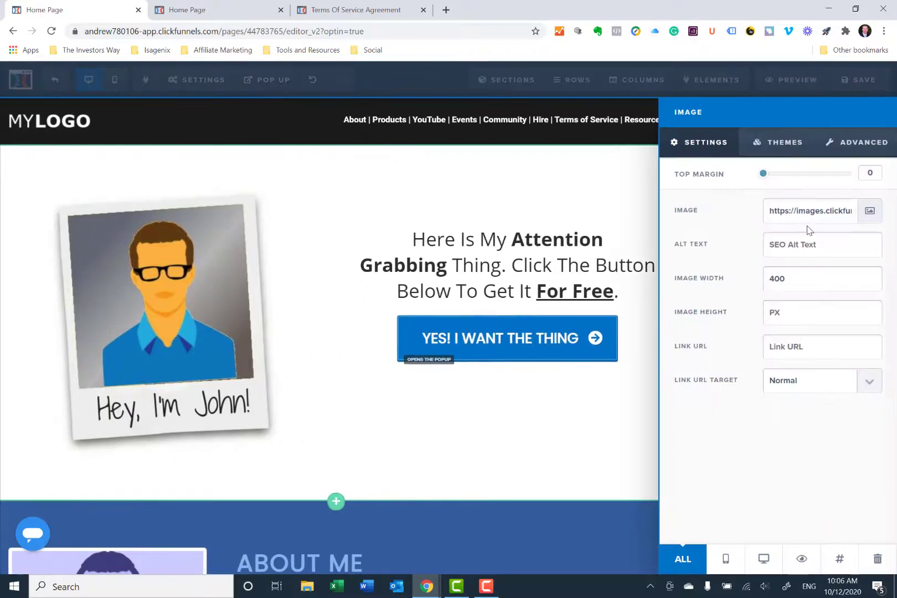
pyautogui.click(868, 220)
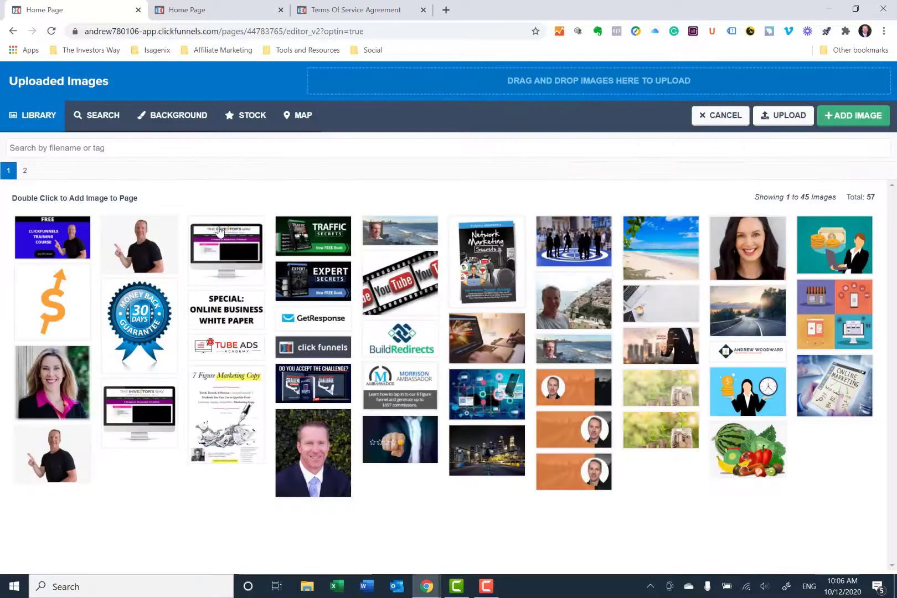
pyautogui.click(313, 453)
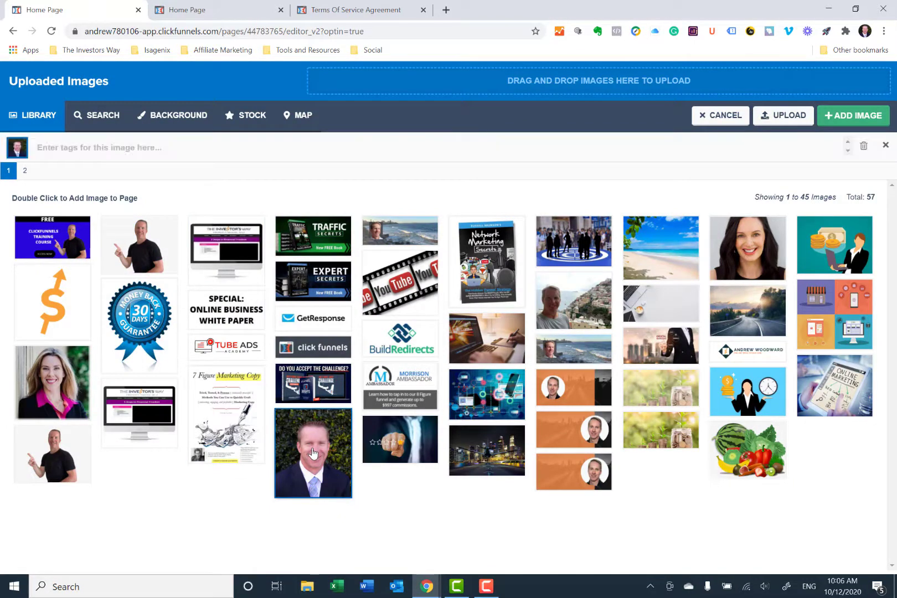
pyautogui.click(854, 116)
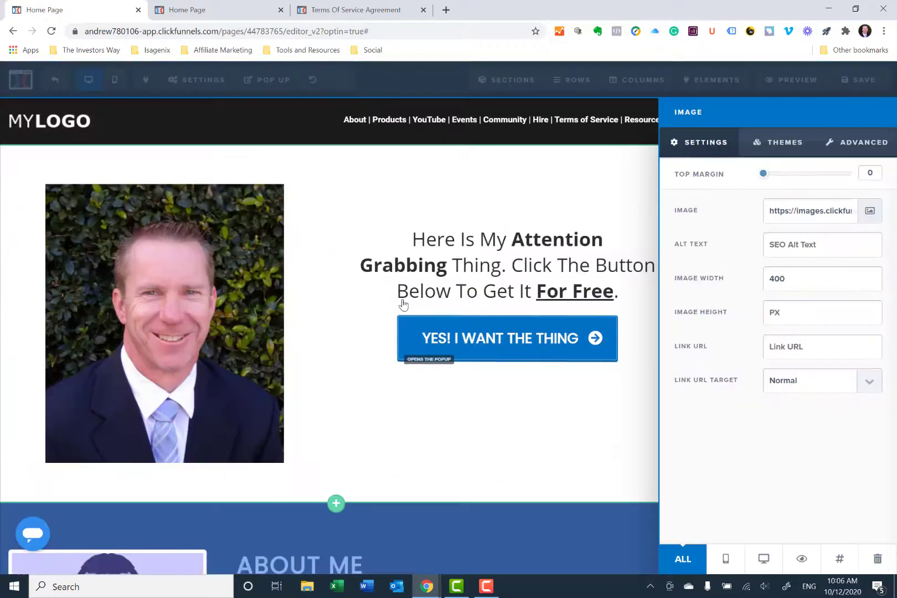
pyautogui.click(406, 190)
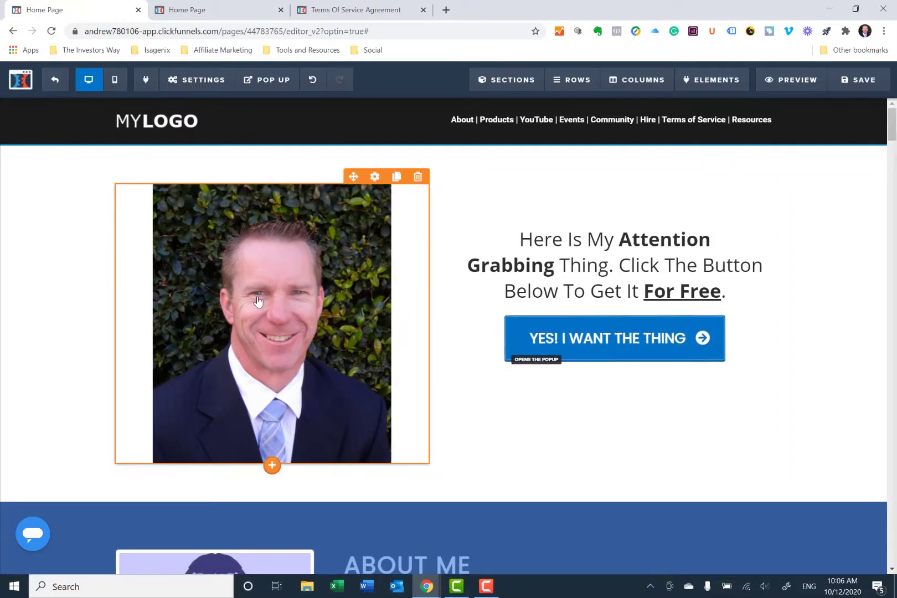
pyautogui.click(846, 83)
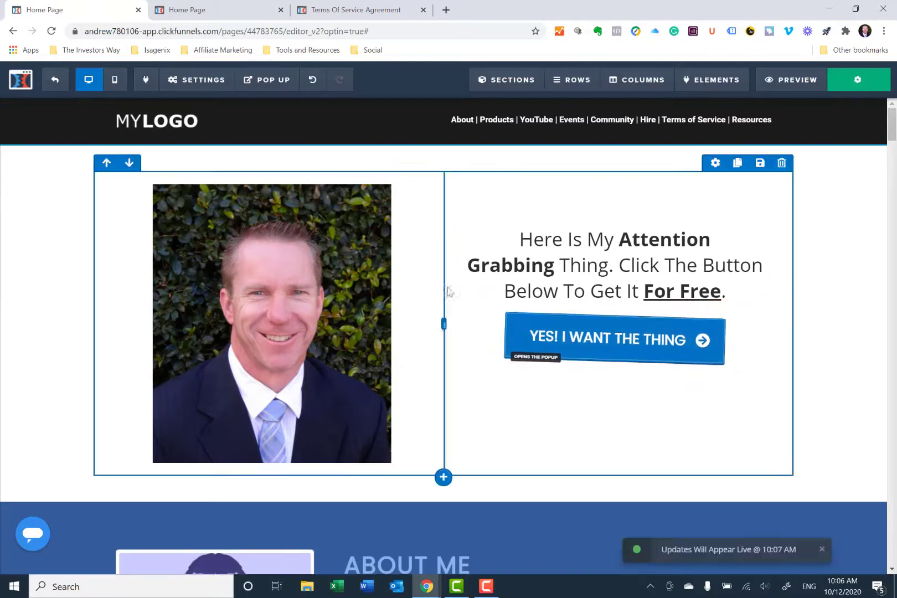
# - Examine the About Me, Follow Me on Social and My Products sections further down the homepage
pyautogui.scroll(-4, 465, 316)
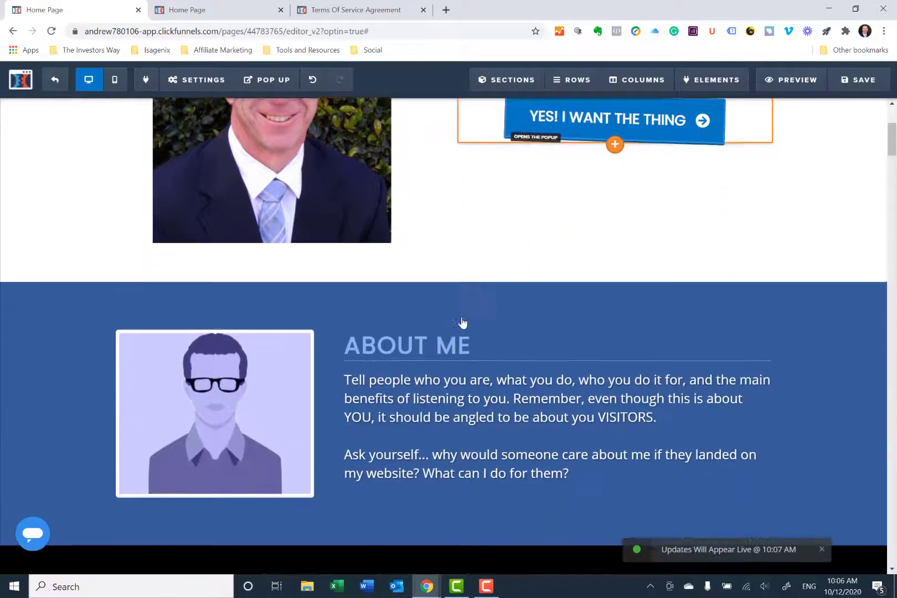
pyautogui.scroll(-2, 463, 322)
pyautogui.scroll(-4, 410, 355)
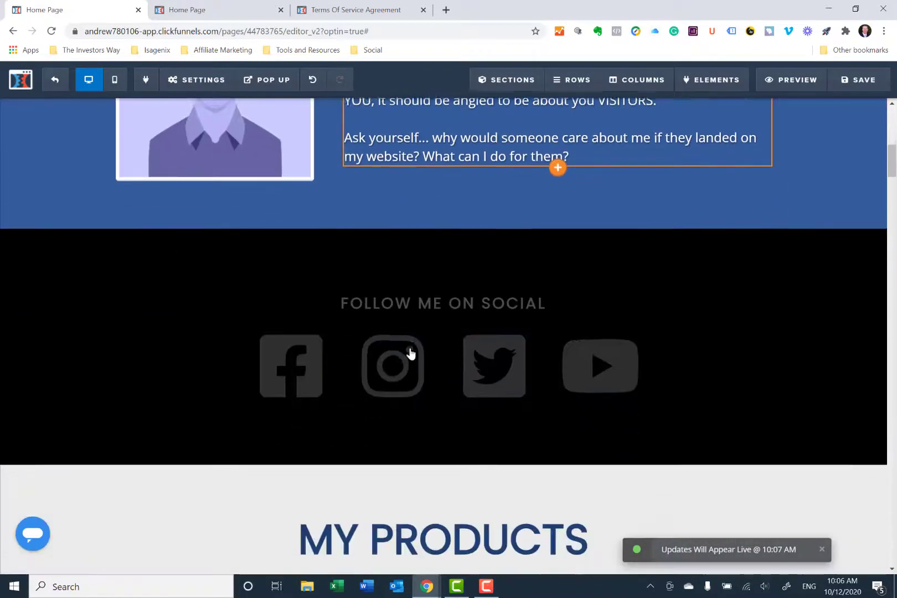
pyautogui.scroll(-8, 410, 354)
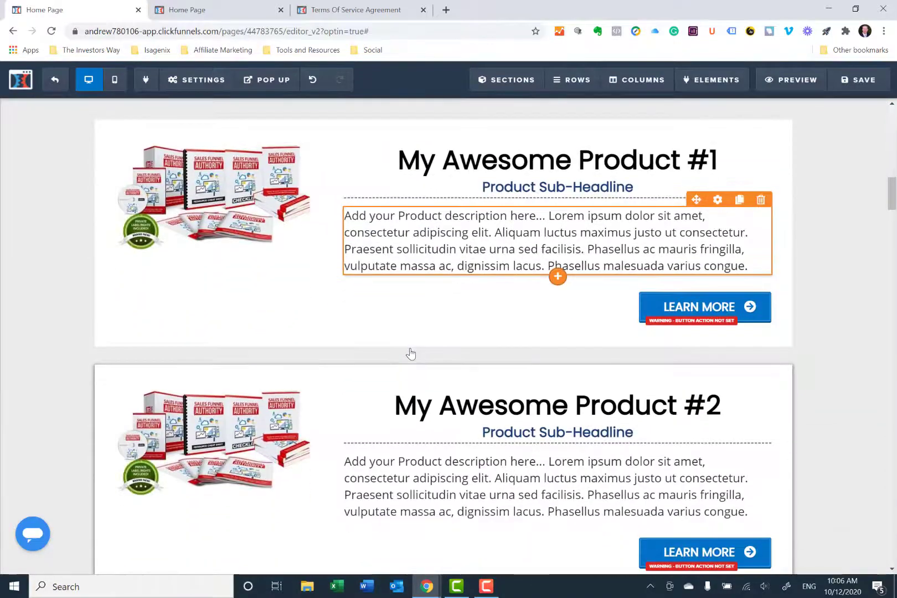